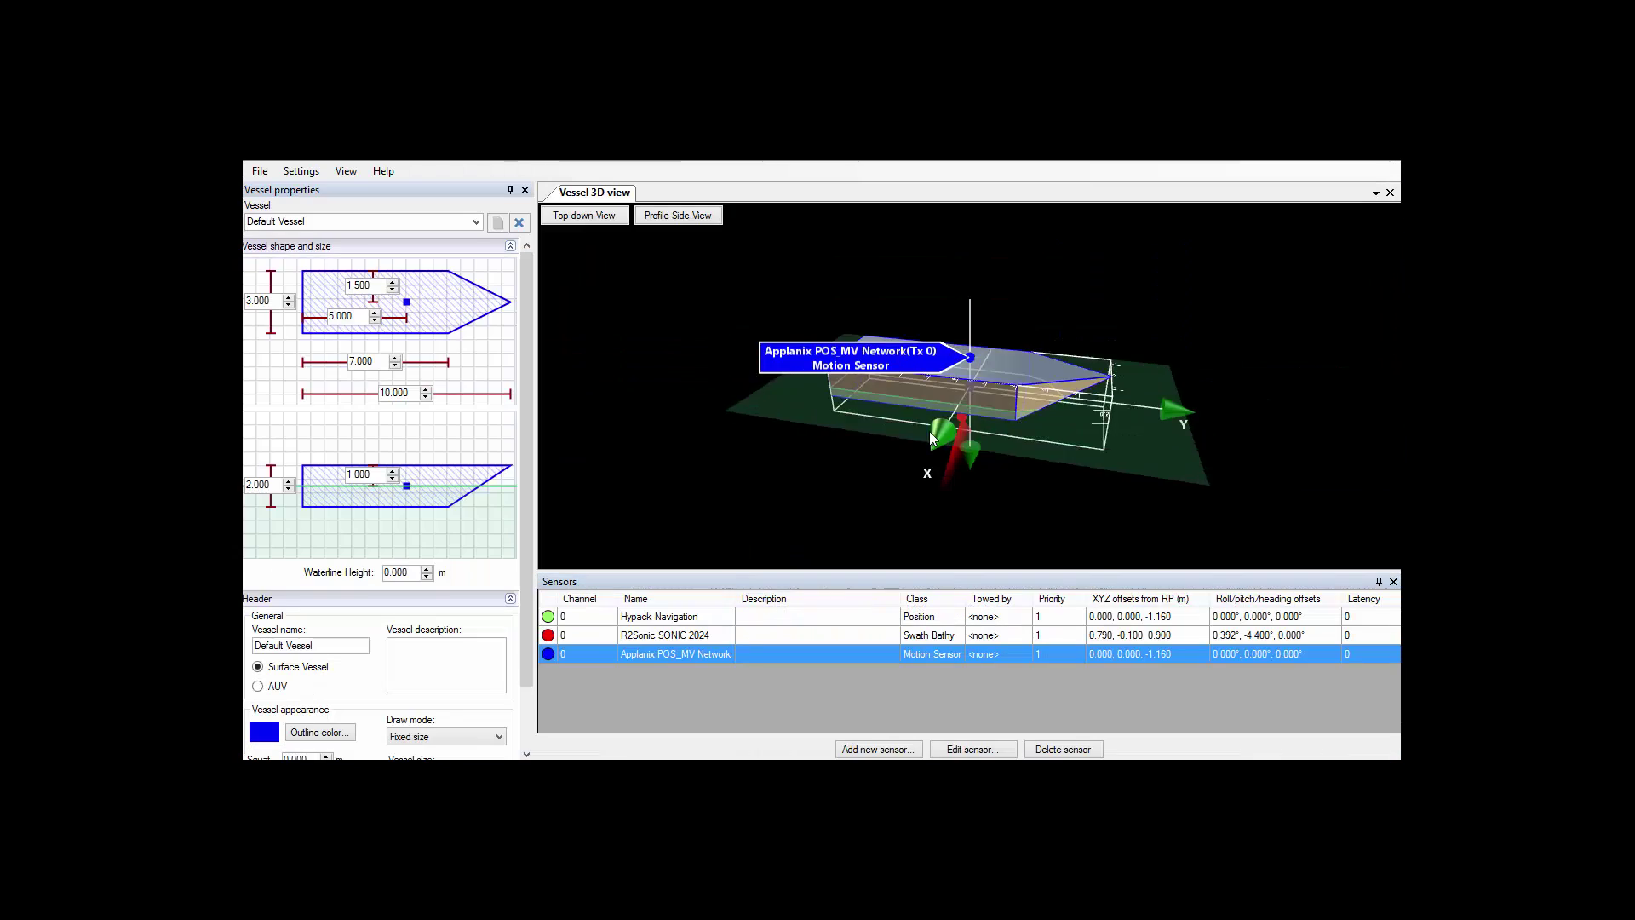
# - Inspect the vessel model, locating the Hypack Navigation, R2Sonic SONIC 2024 and Applanix sensors
pyautogui.moveTo(928, 431); pyautogui.dragTo(752, 341)
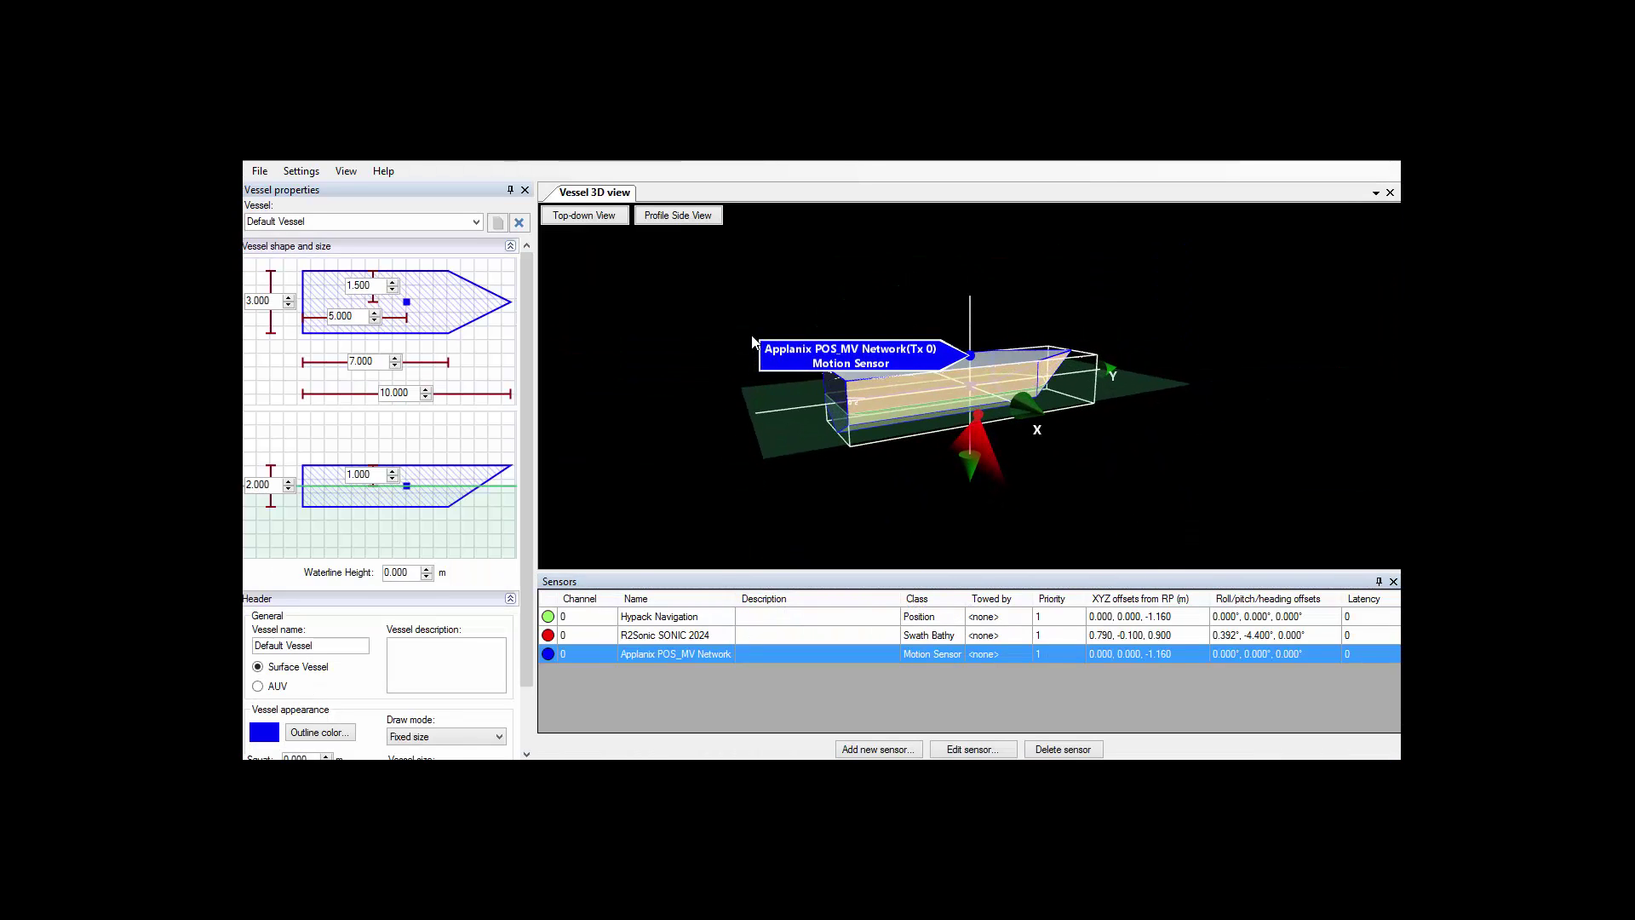
pyautogui.click(693, 617)
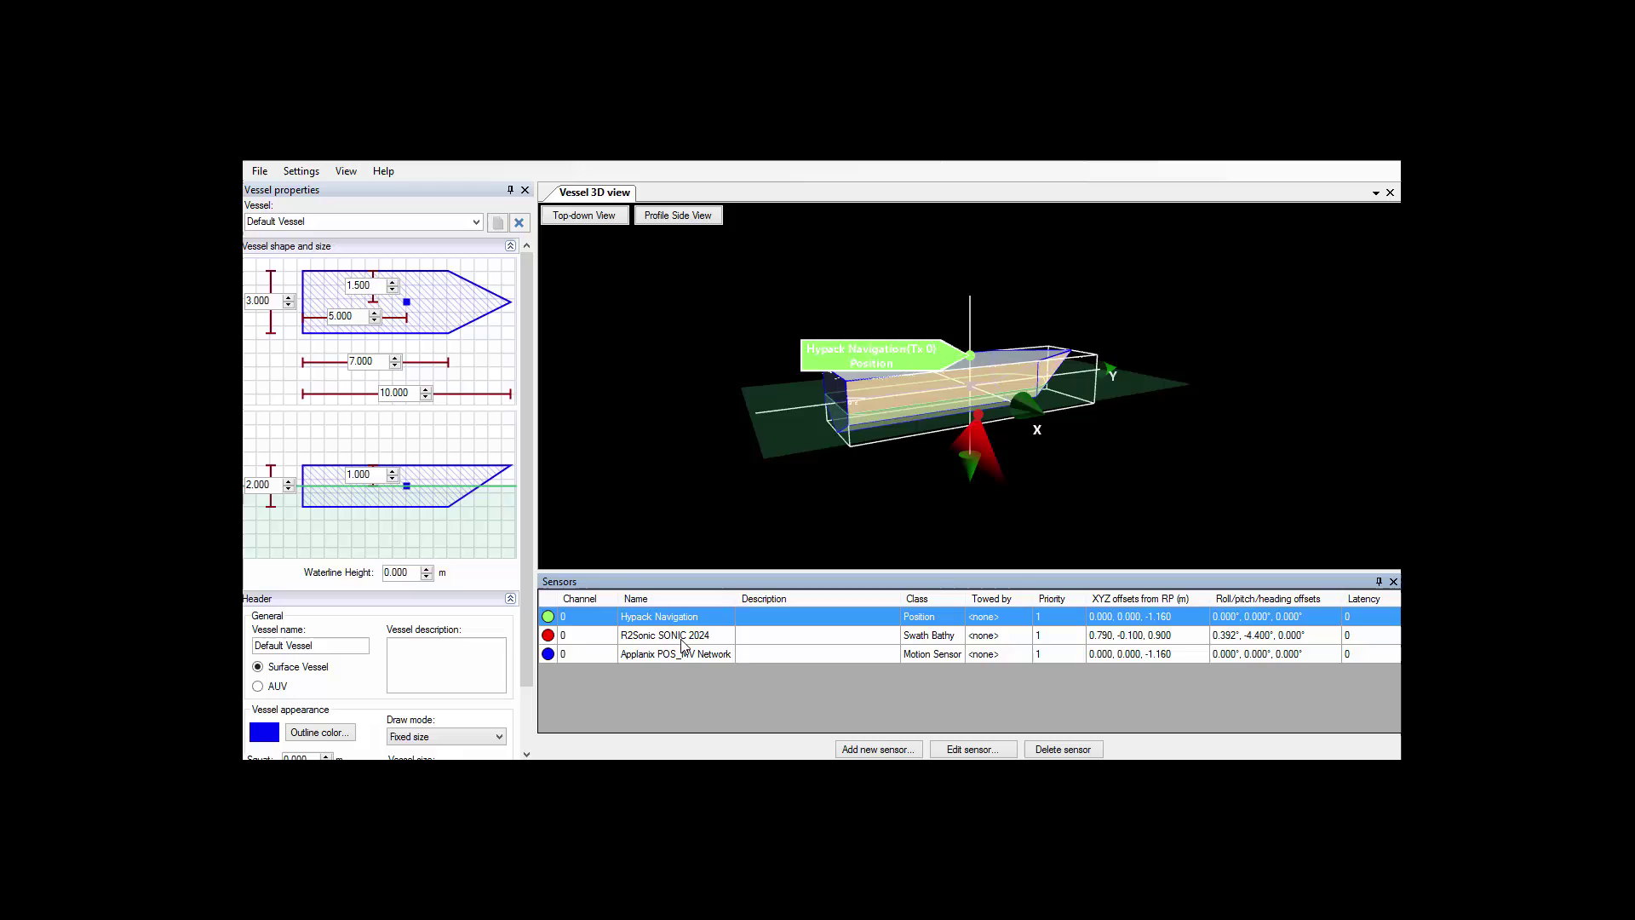
pyautogui.click(684, 639)
pyautogui.click(690, 655)
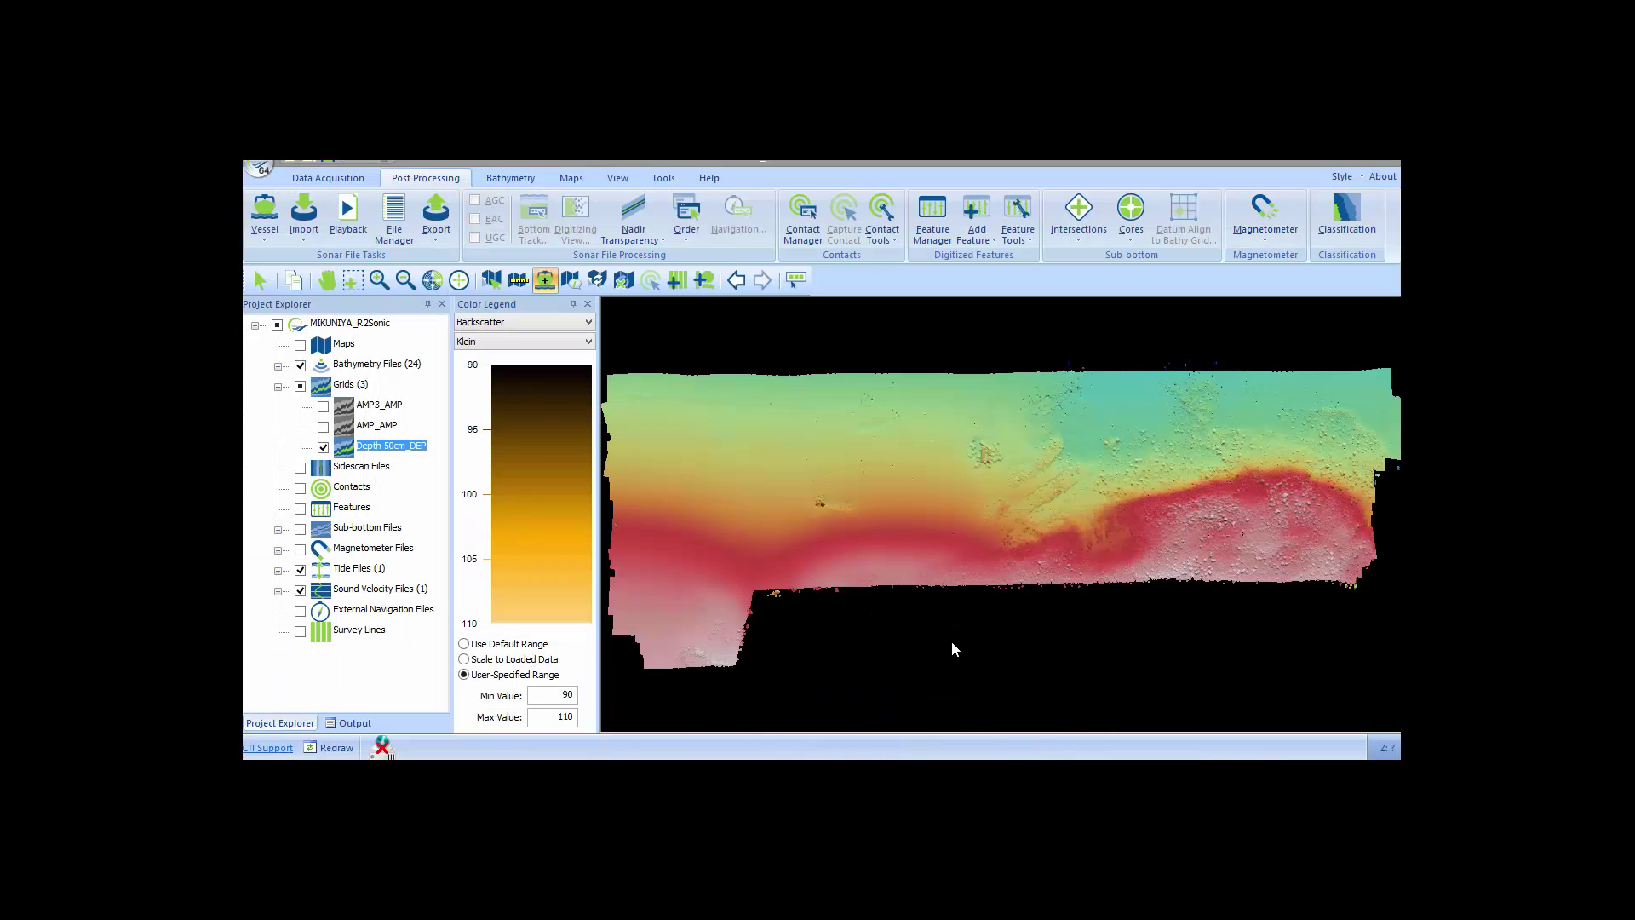
# - Try grid export settings (Amplitude surface, Inverse Distance Weighted, advanced gridder), then cancel without gridding
pyautogui.click(436, 220)
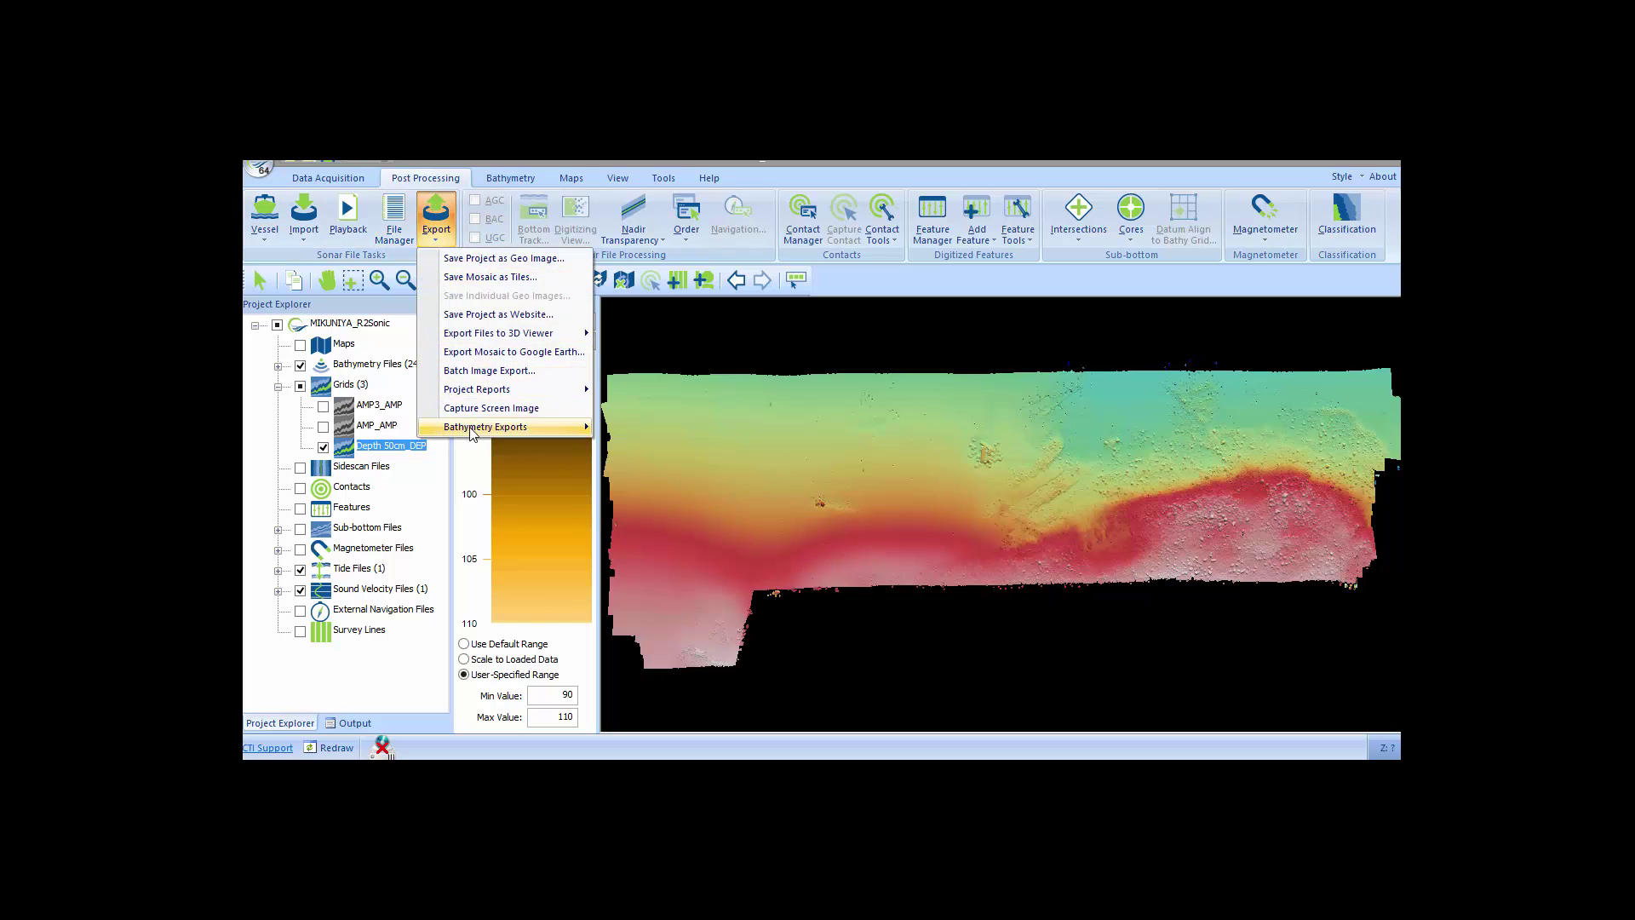
pyautogui.moveTo(557, 434)
pyautogui.click(649, 466)
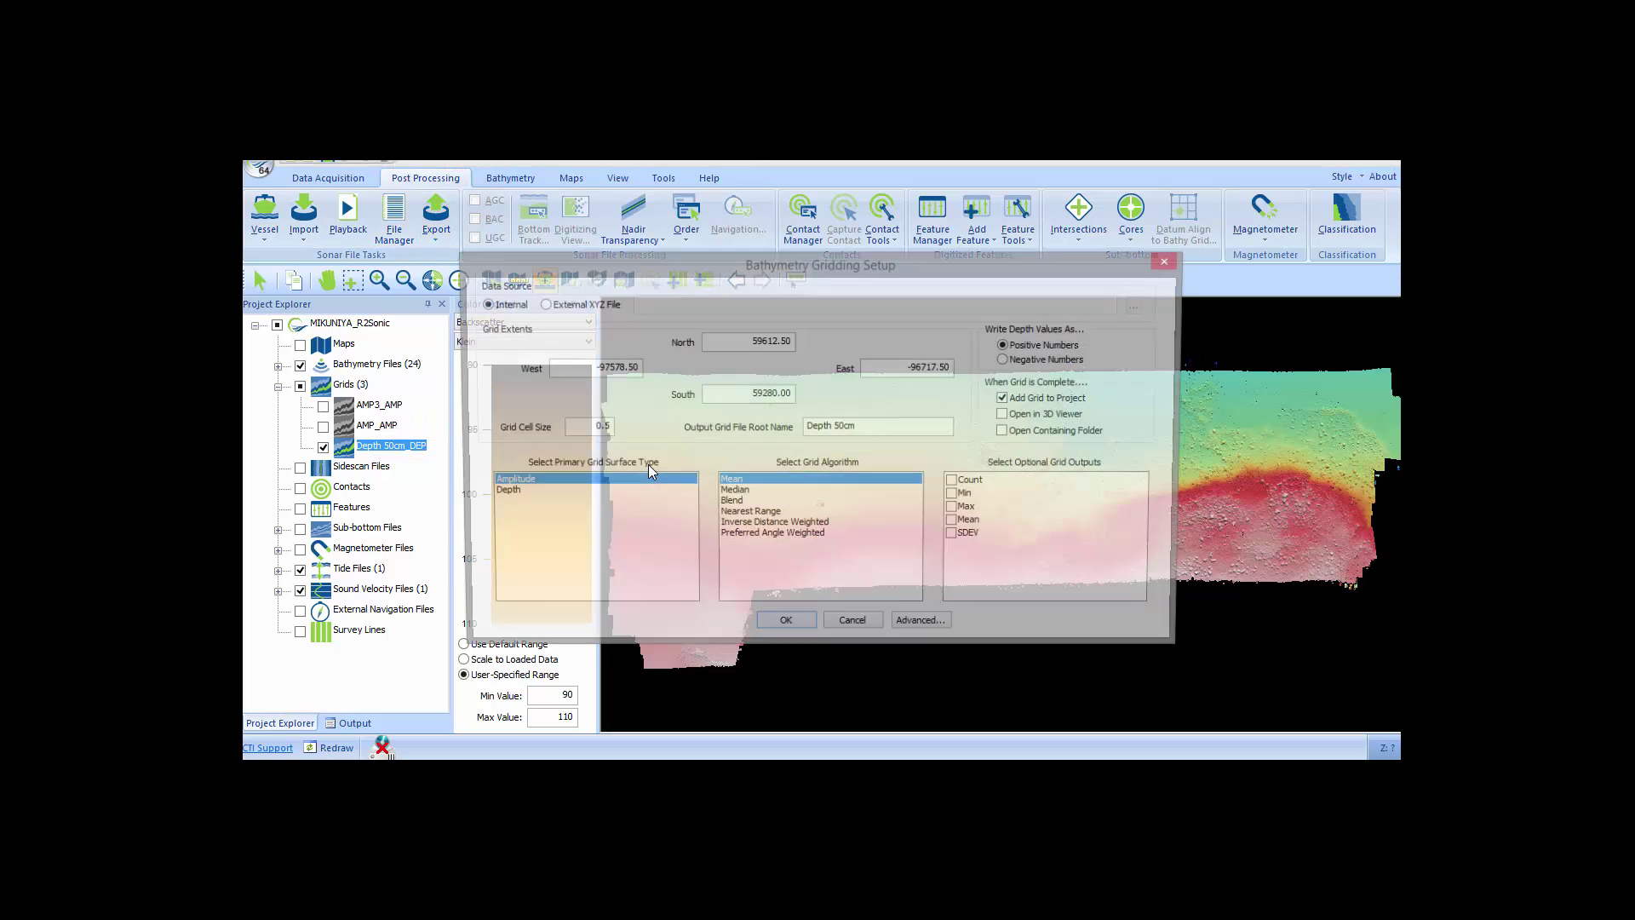
pyautogui.click(528, 490)
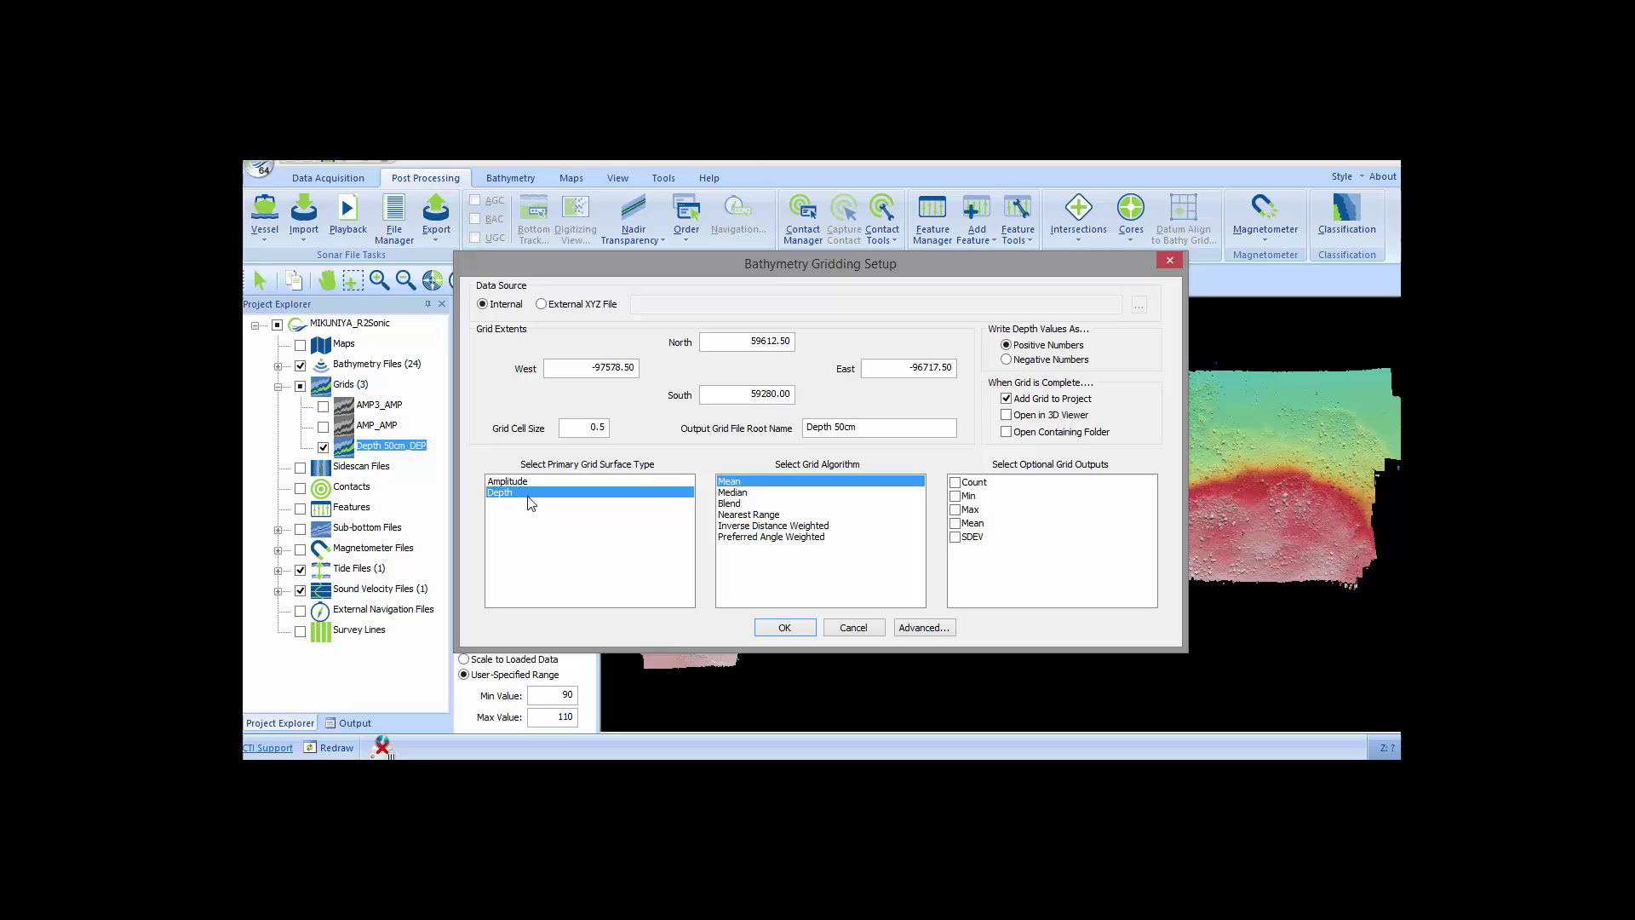
pyautogui.click(525, 484)
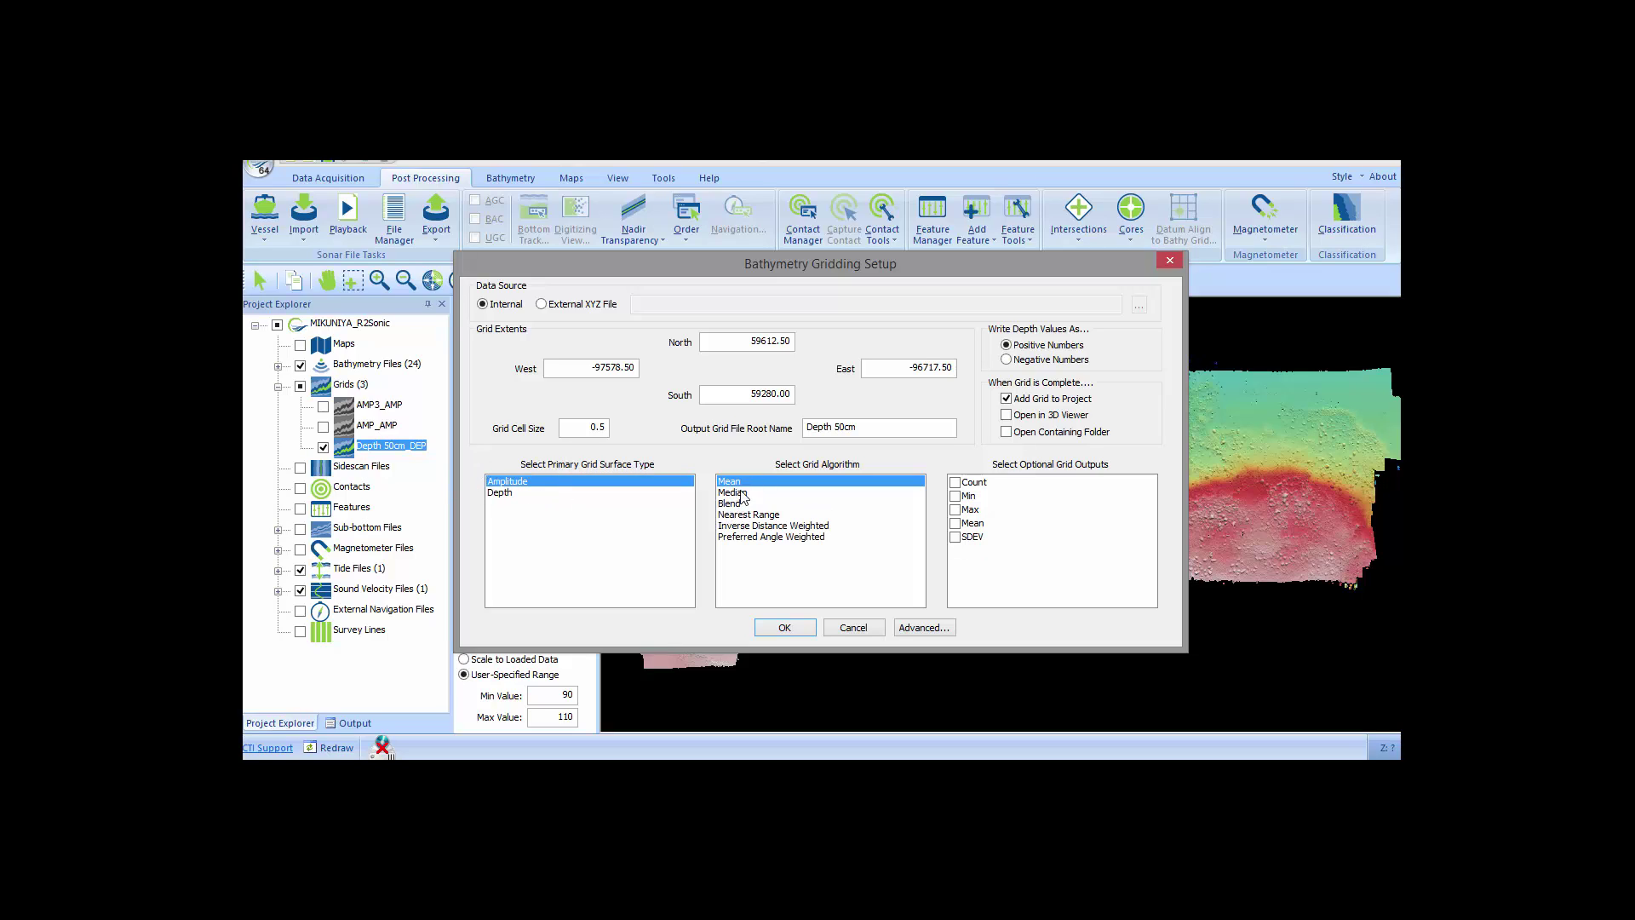
pyautogui.click(743, 527)
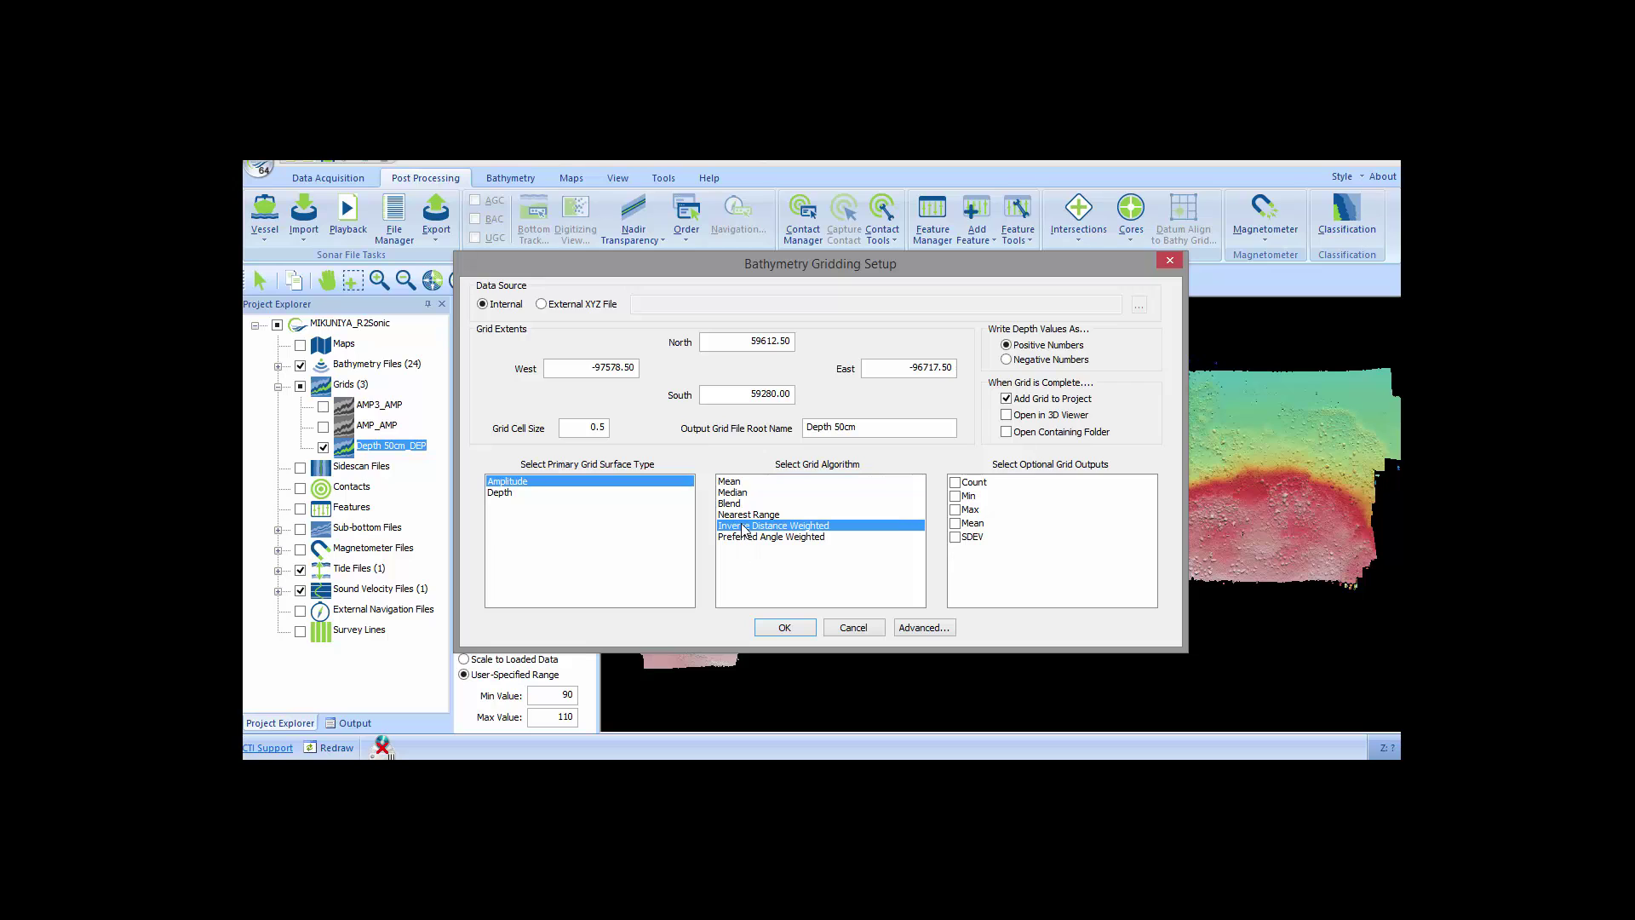
pyautogui.click(924, 628)
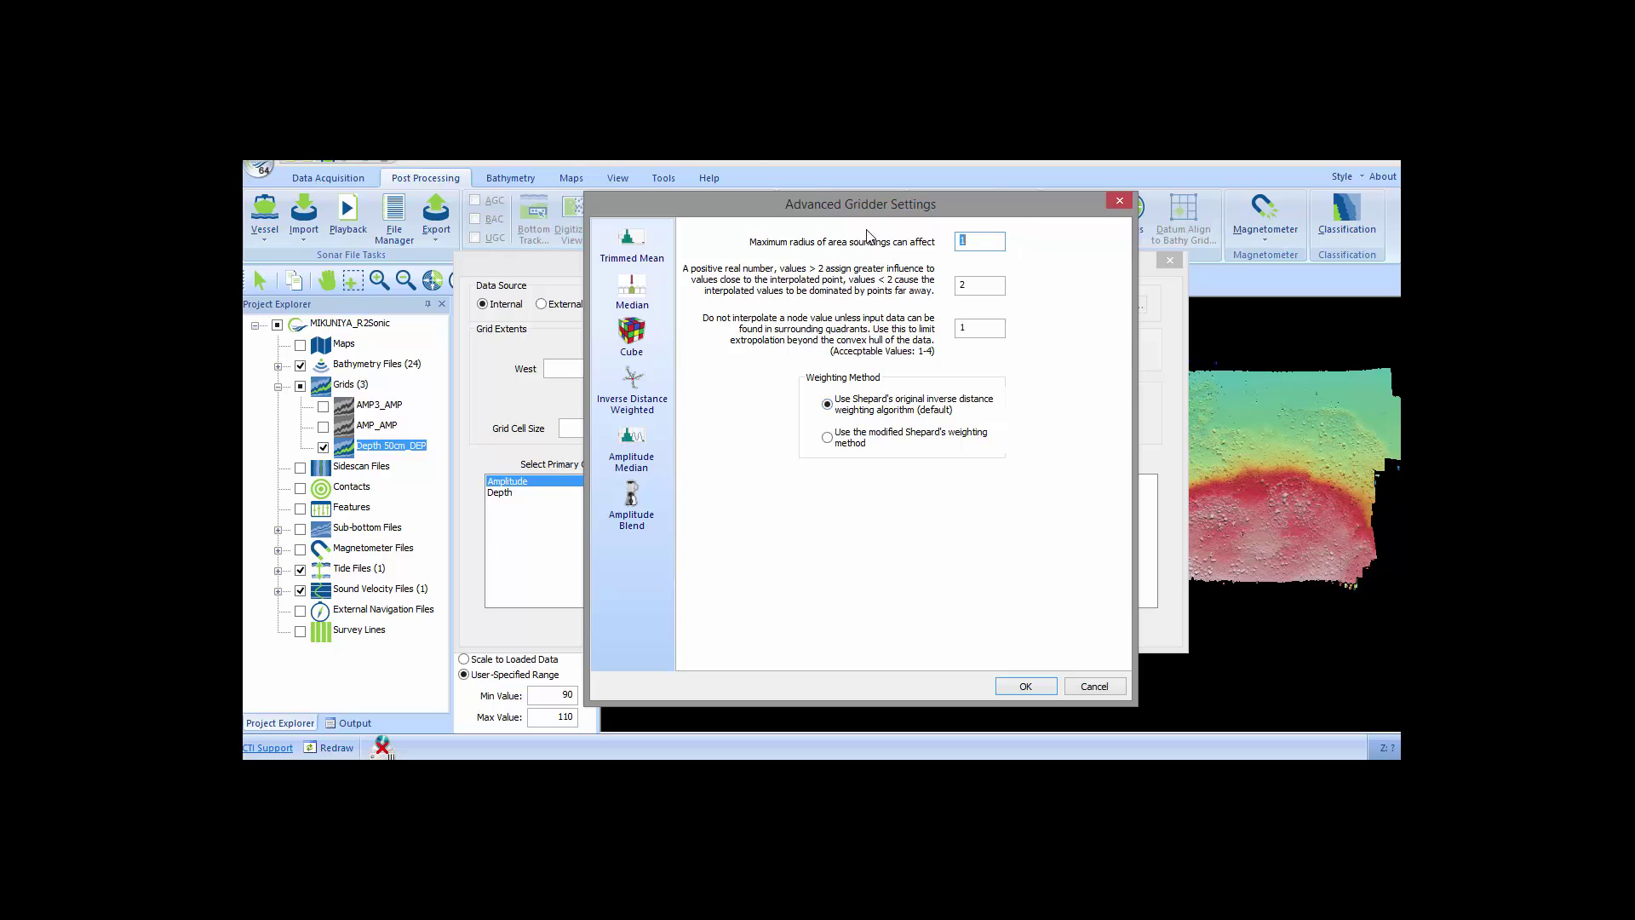
pyautogui.click(1025, 687)
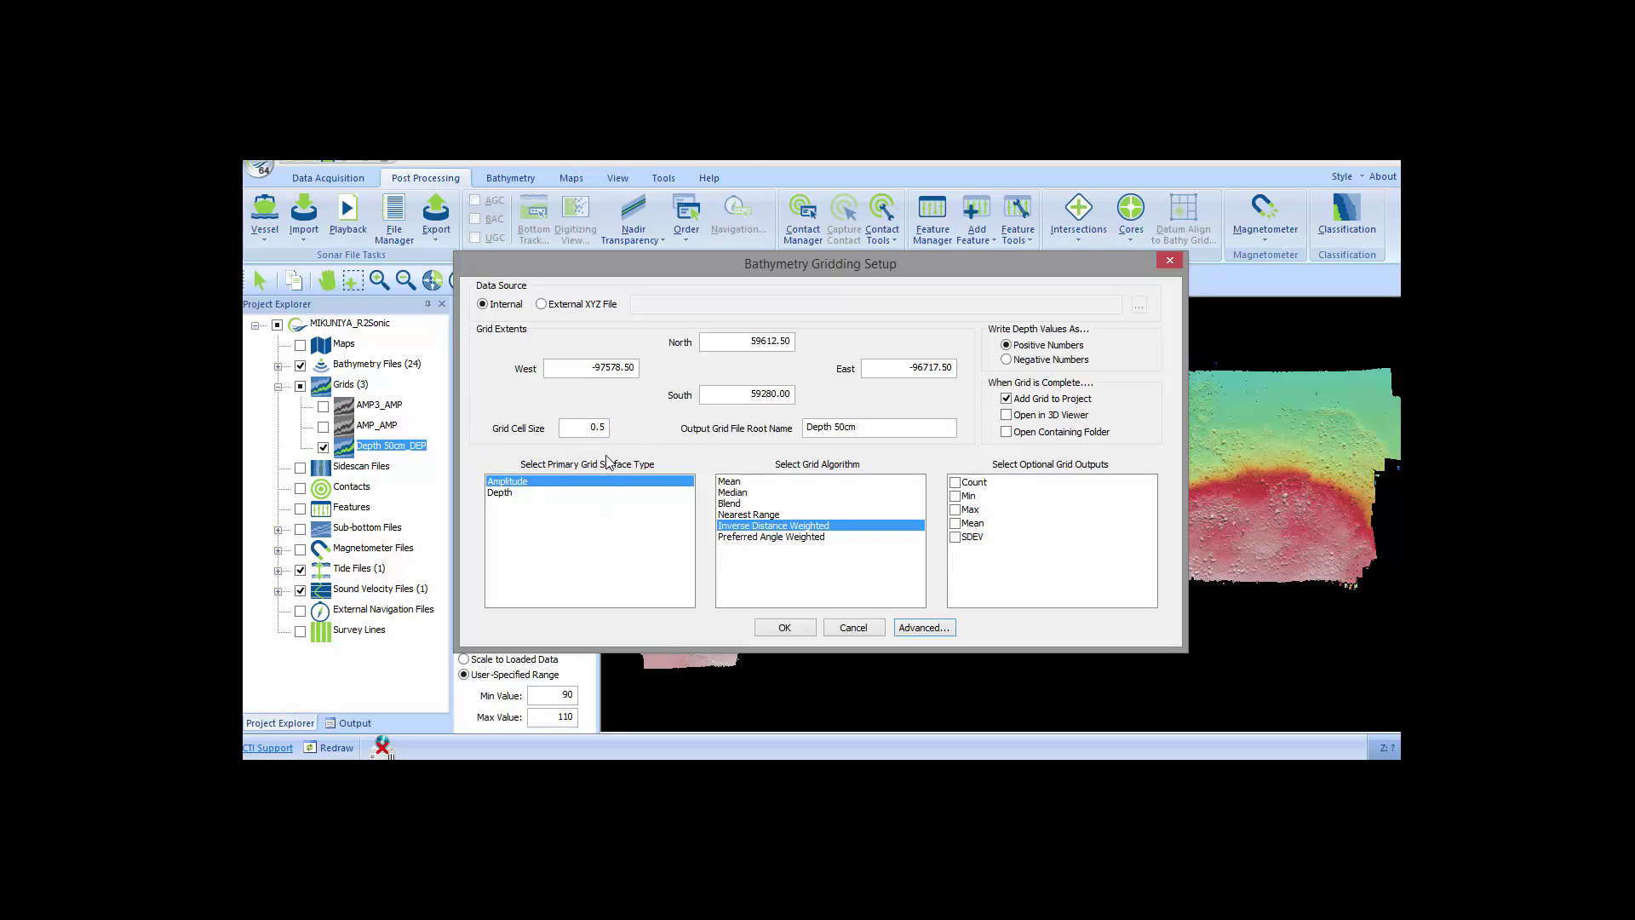
pyautogui.click(1160, 263)
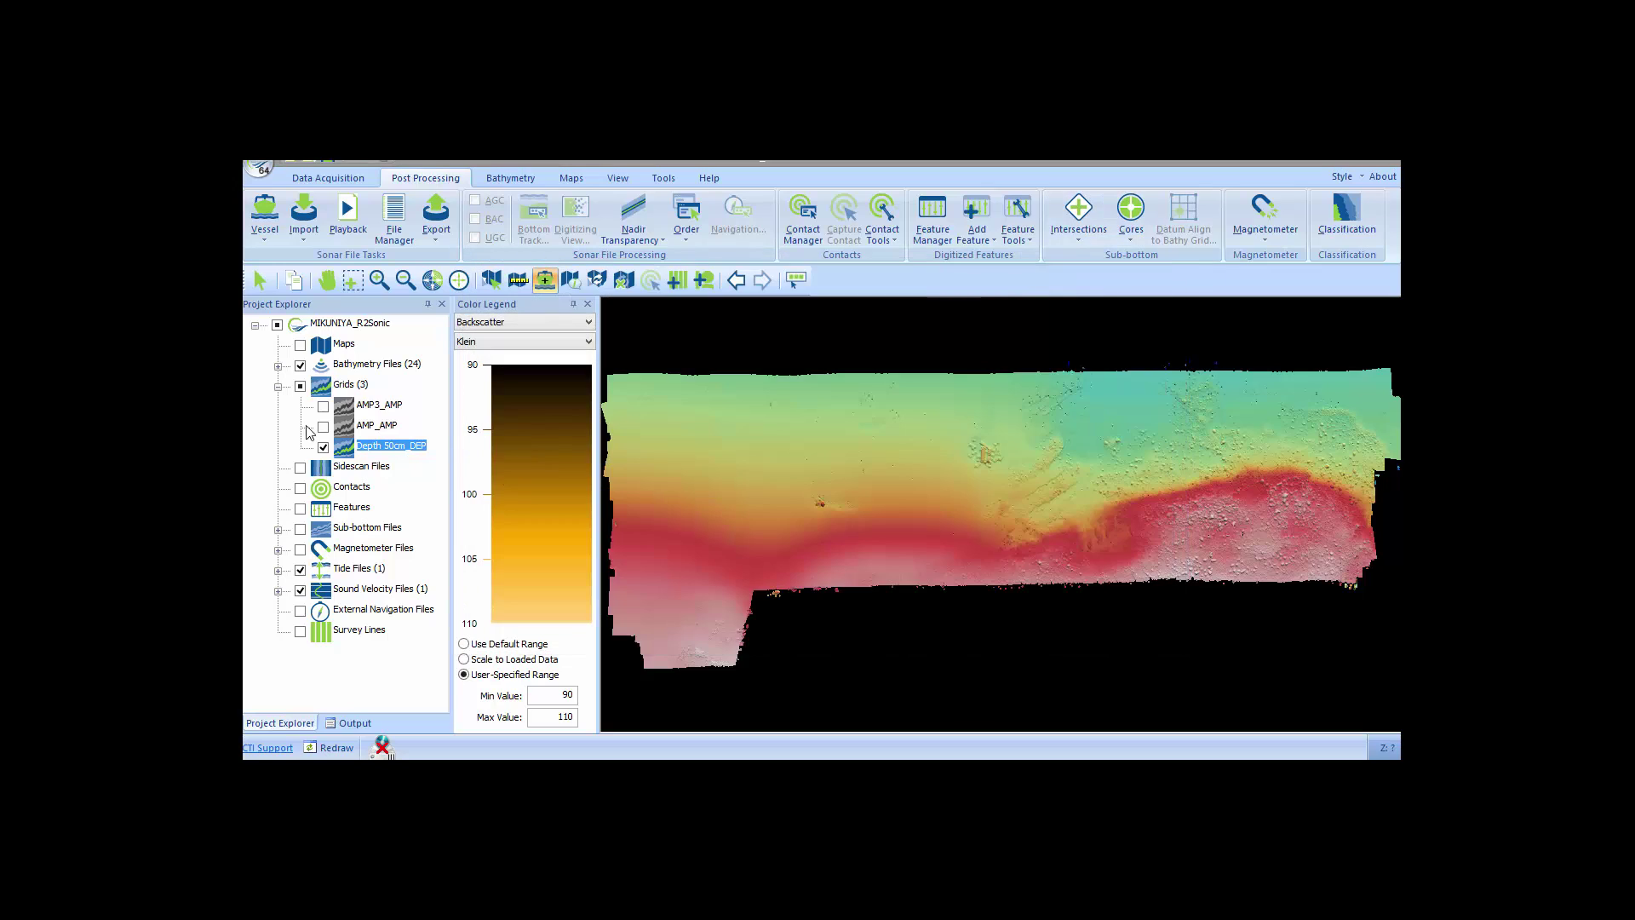
# - Show the AMP_AMP grid, hide Depth 50cm_DEP, and zoom into the amplitude mosaic
pyautogui.click(321, 431)
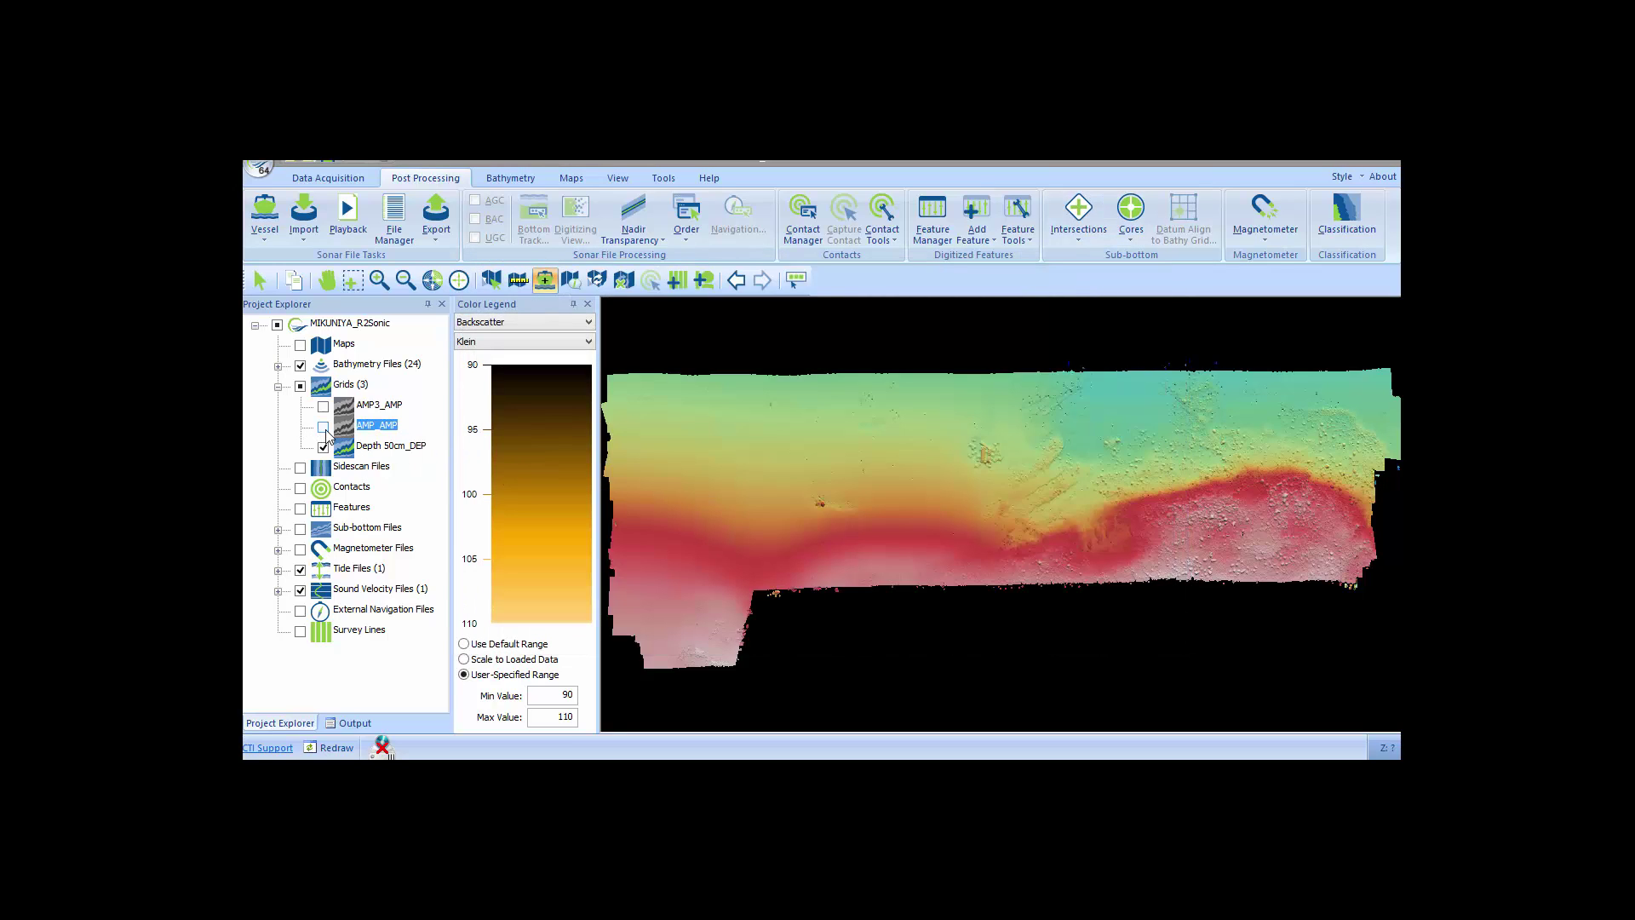
pyautogui.click(322, 427)
pyautogui.click(332, 448)
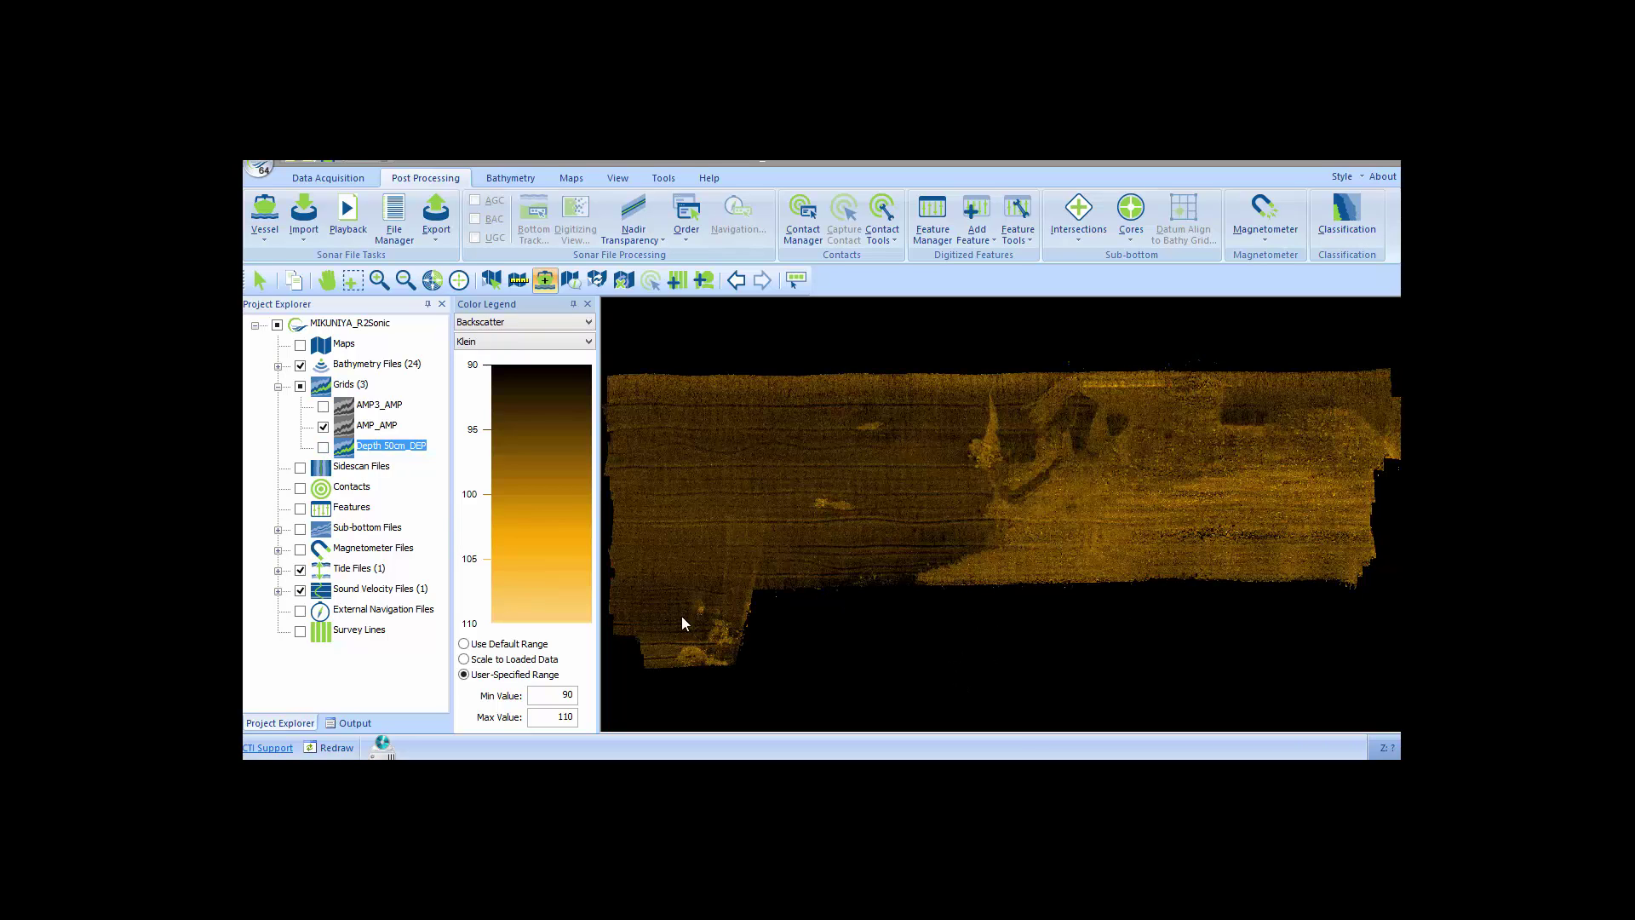
pyautogui.moveTo(660, 586); pyautogui.dragTo(767, 684)
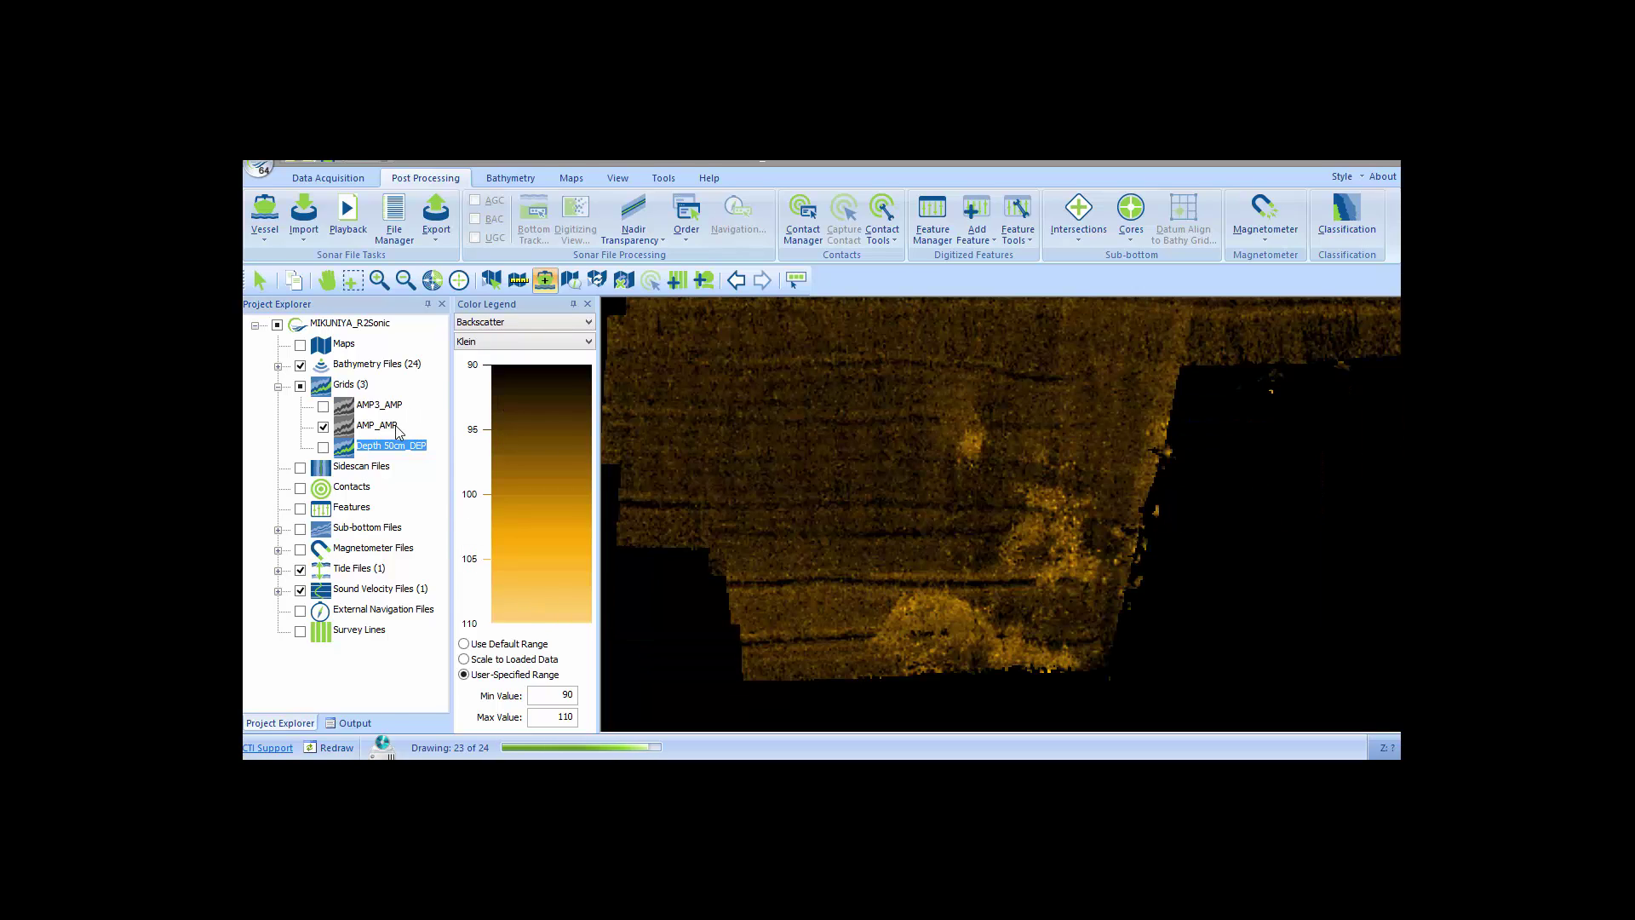
# - Compare the cell sizes in the AMP_AMP and AMP3_AMP grid properties
pyautogui.rightClick(398, 432)
pyautogui.click(477, 675)
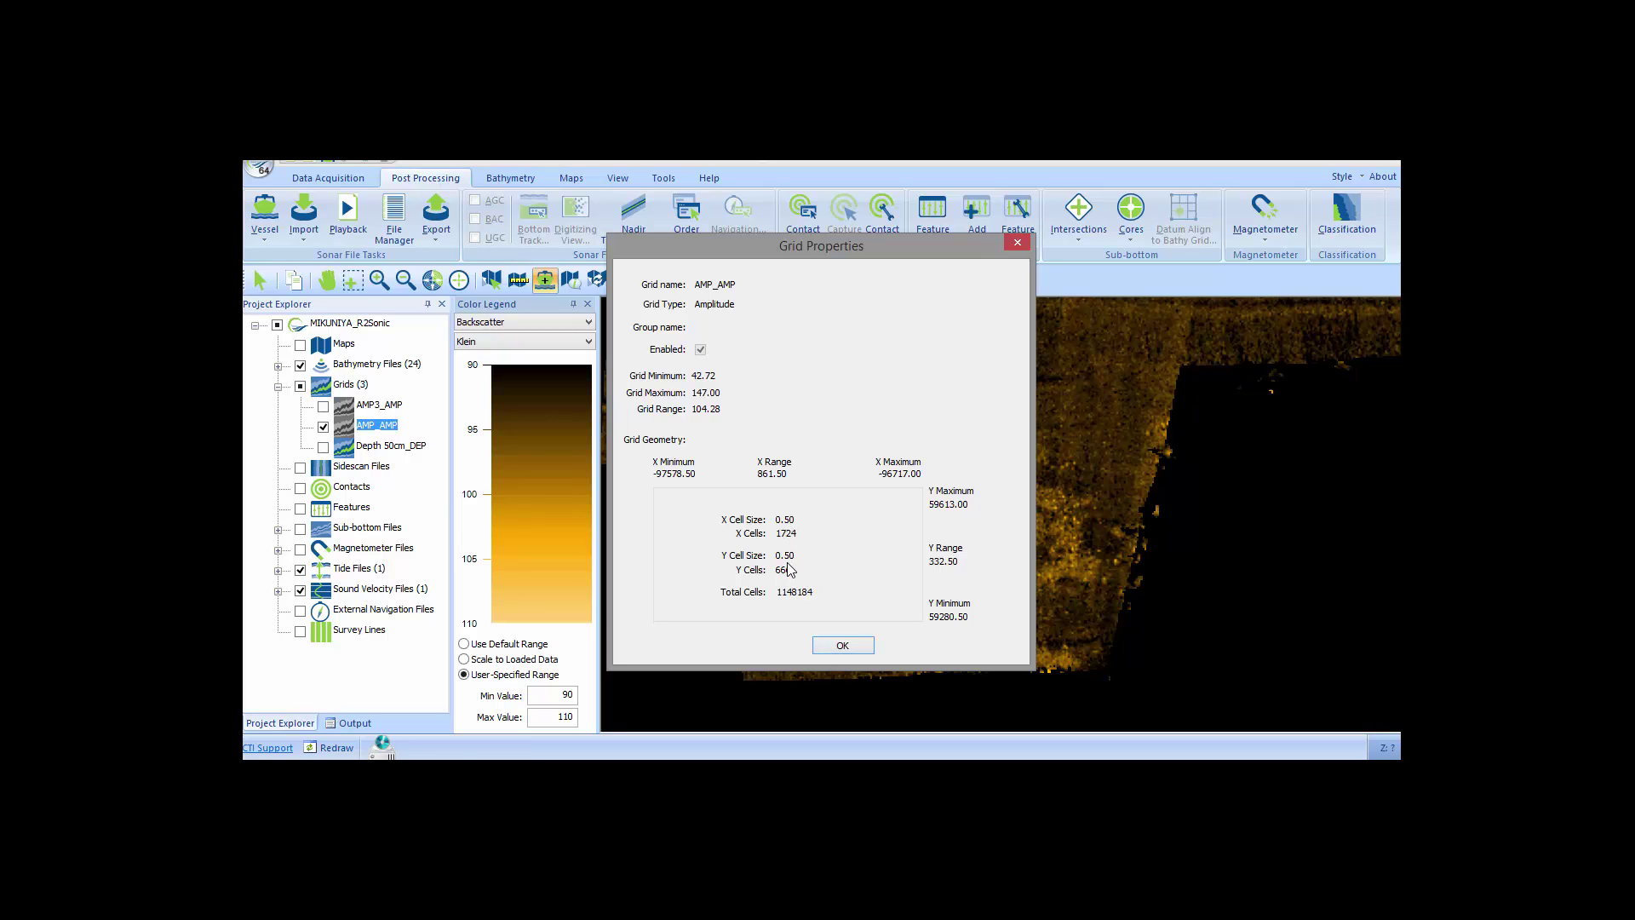
pyautogui.click(832, 646)
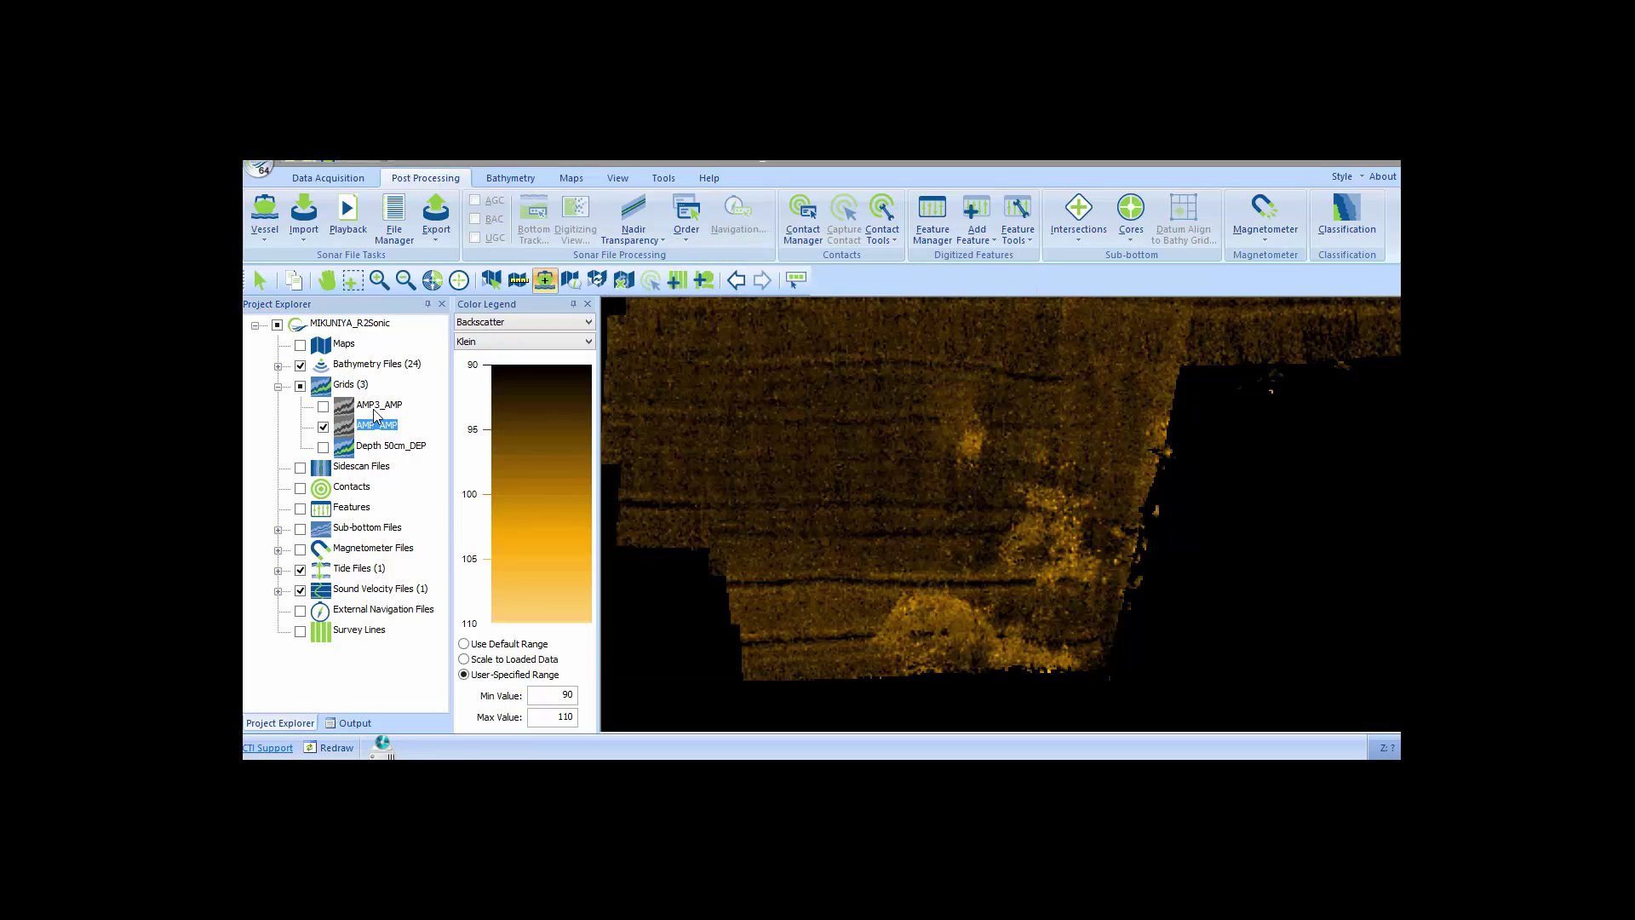
pyautogui.click(375, 406)
pyautogui.rightClick(372, 407)
pyautogui.click(449, 653)
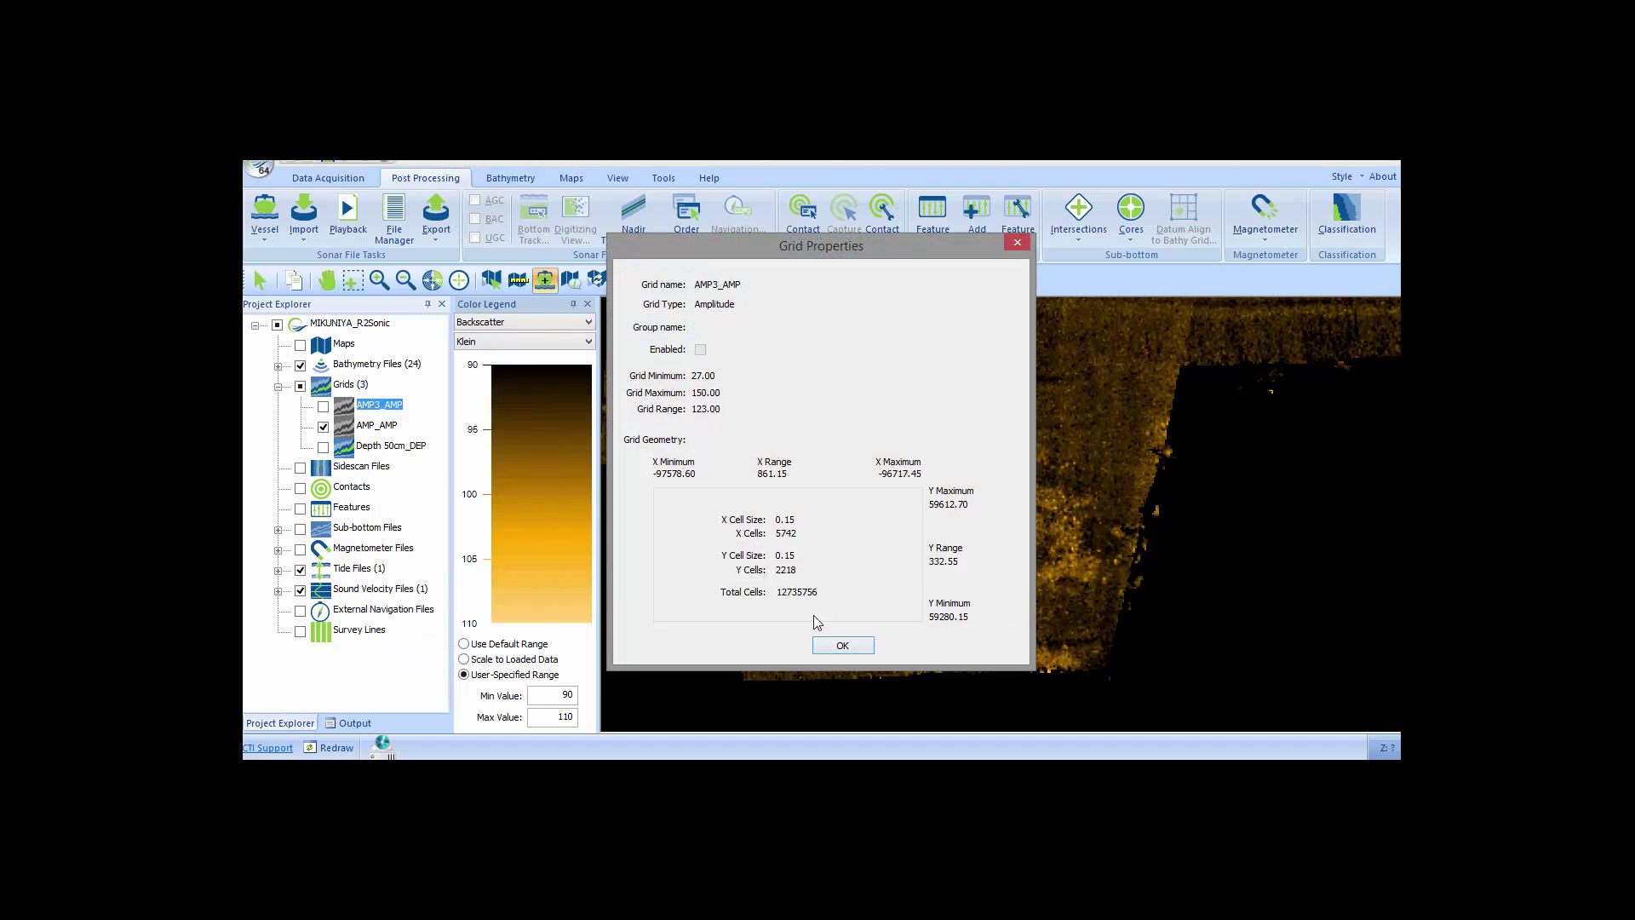
pyautogui.click(841, 645)
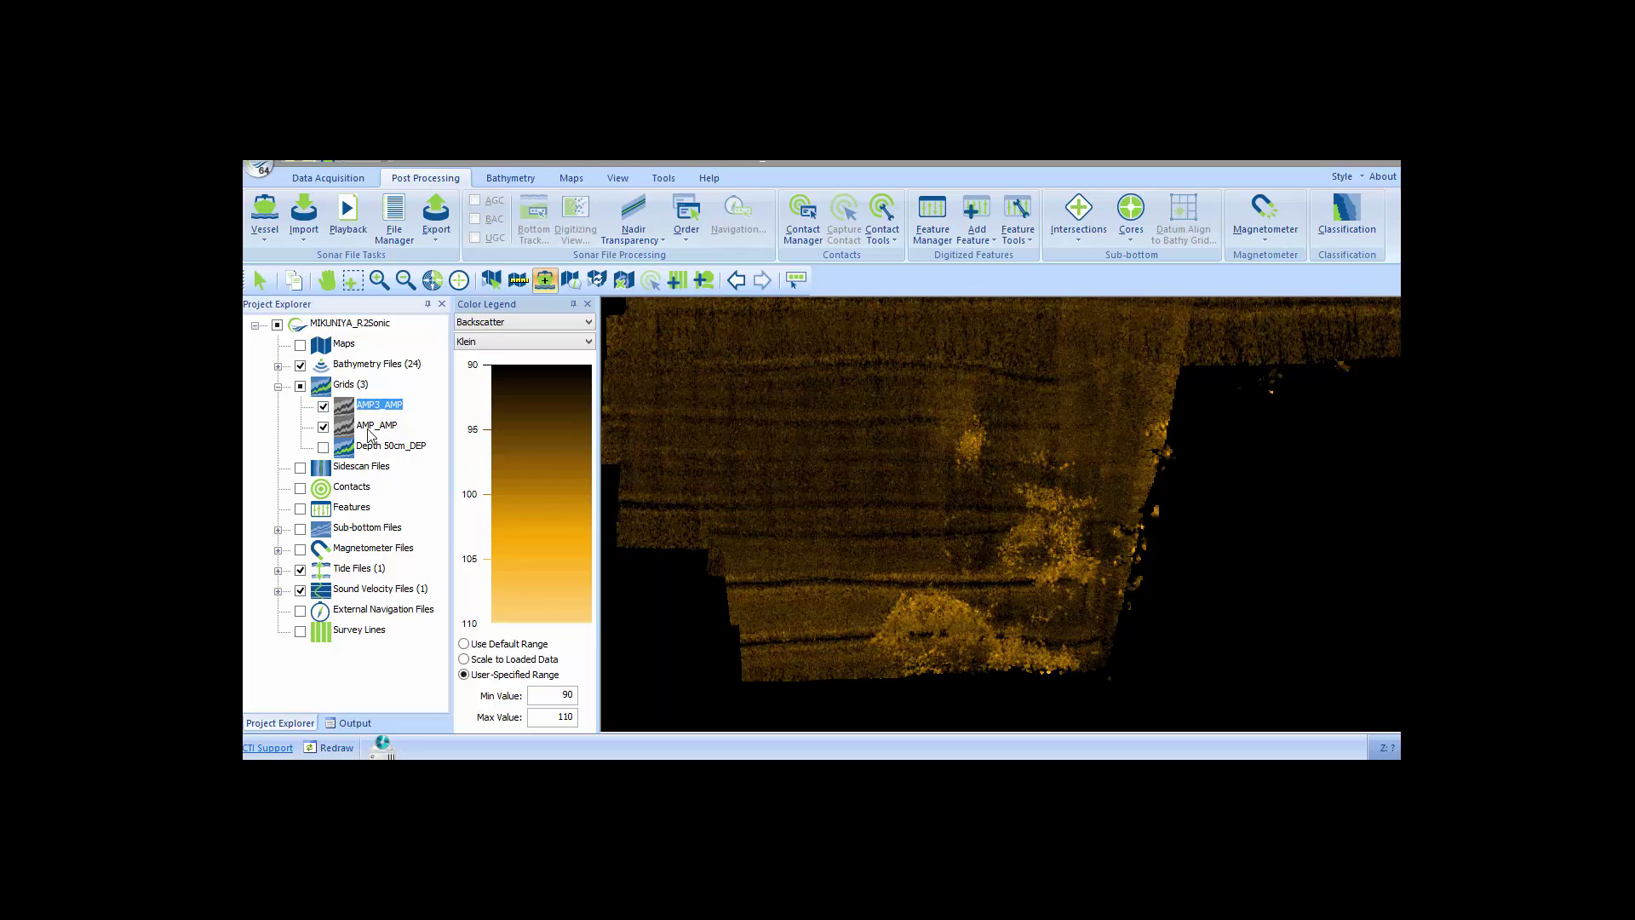
# - Leave AMP3_AMP visible and hide AMP_AMP so the 0.15 m grid shows
pyautogui.click(323, 406)
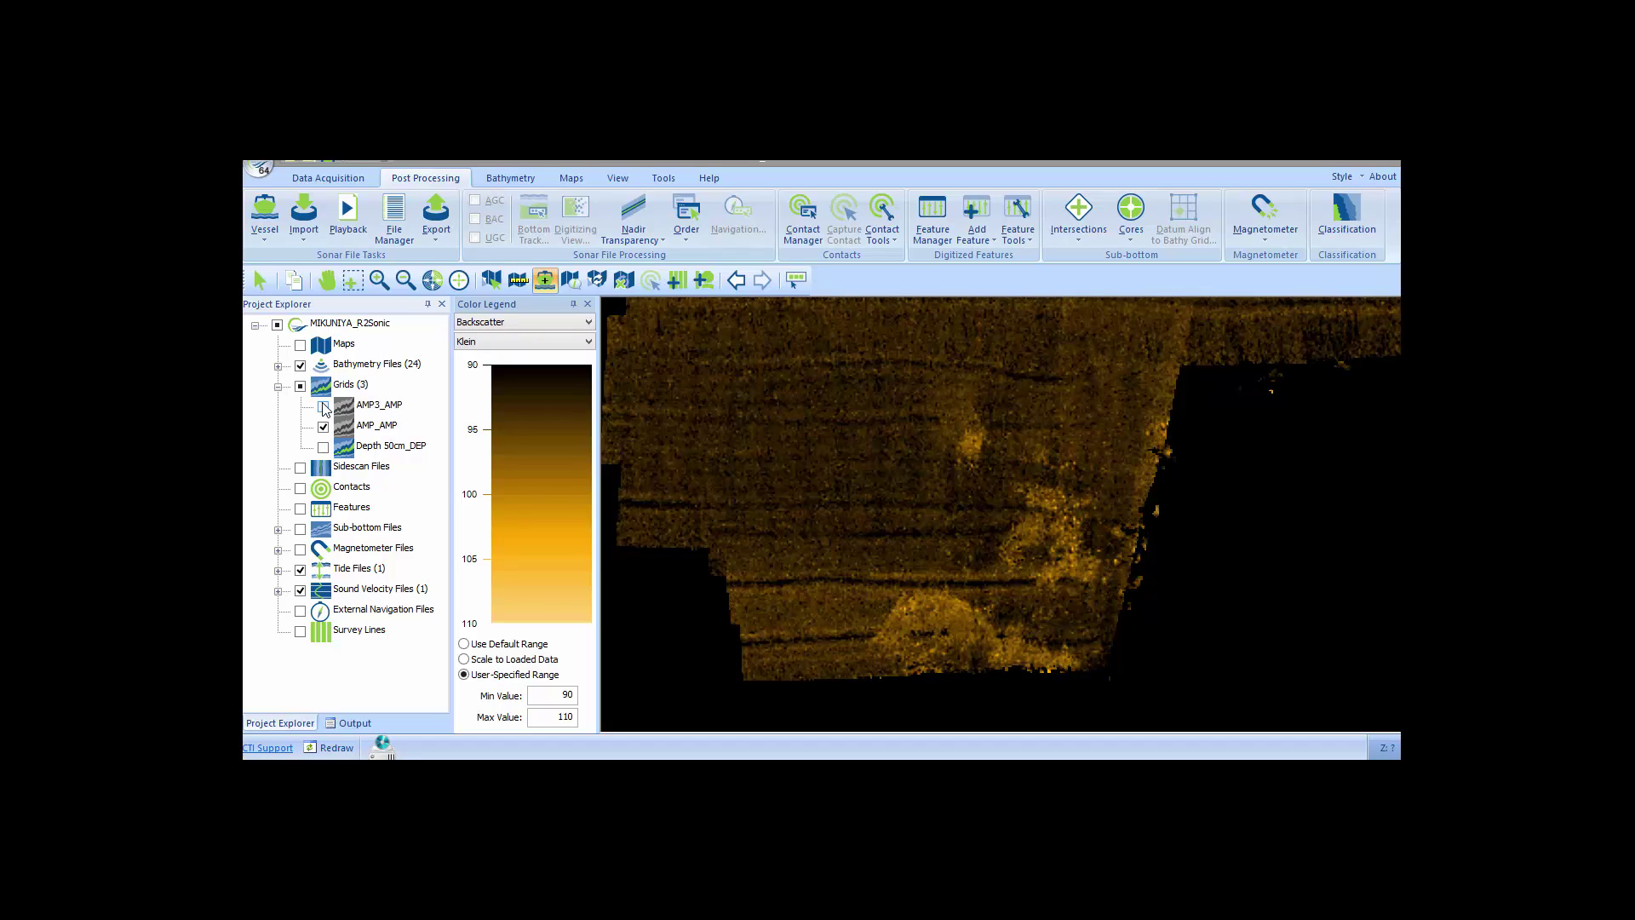
pyautogui.click(323, 407)
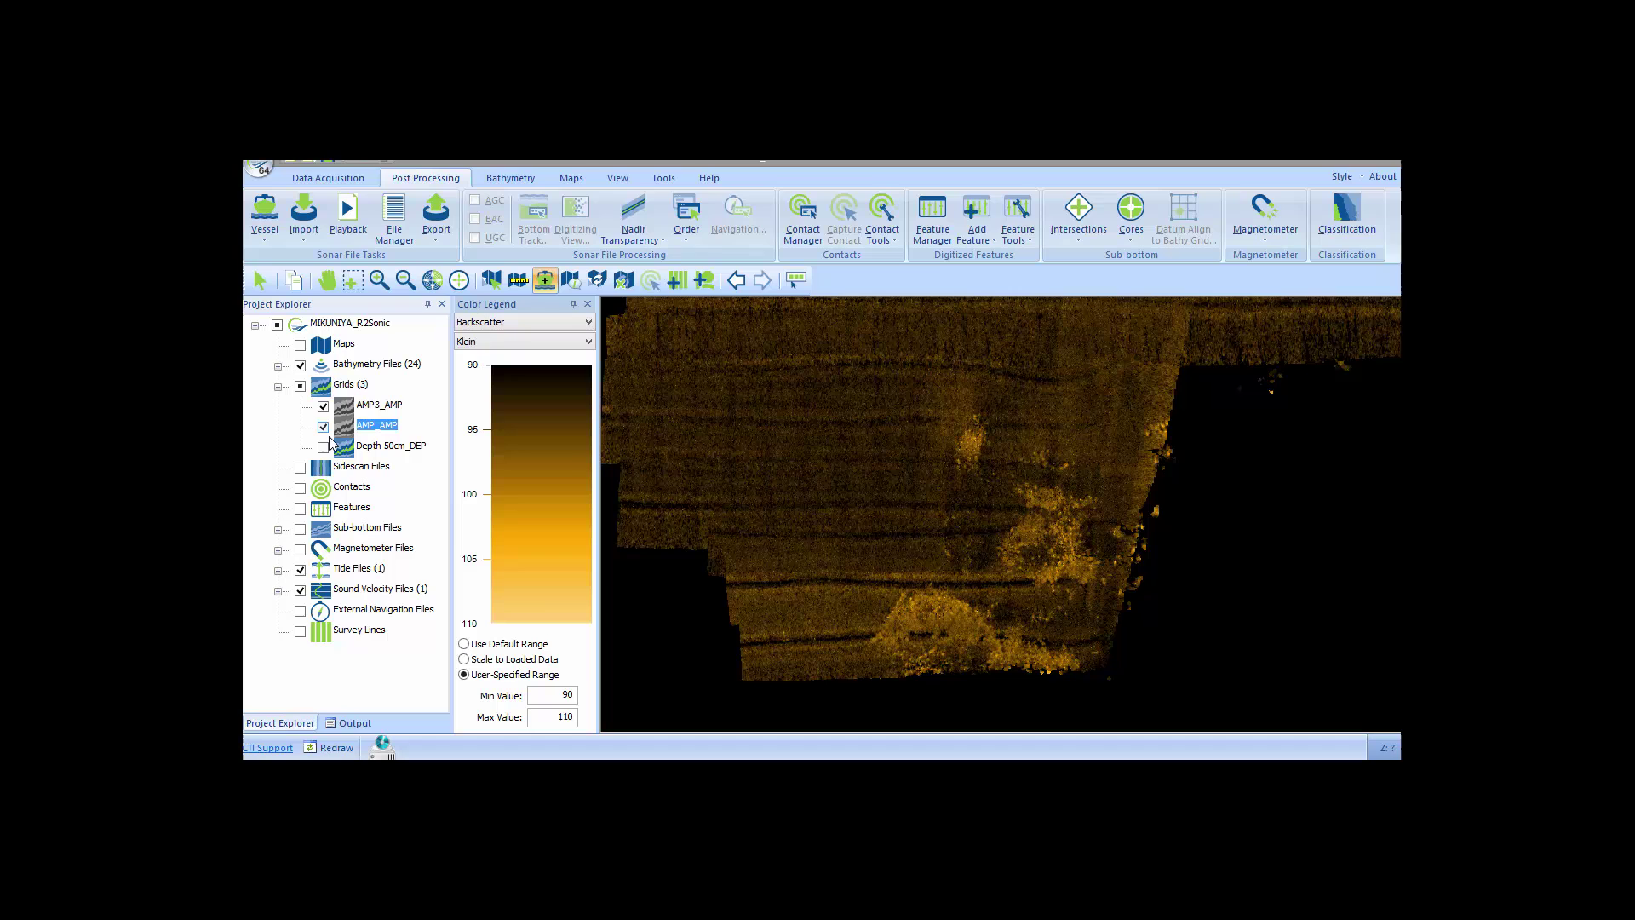
pyautogui.click(325, 428)
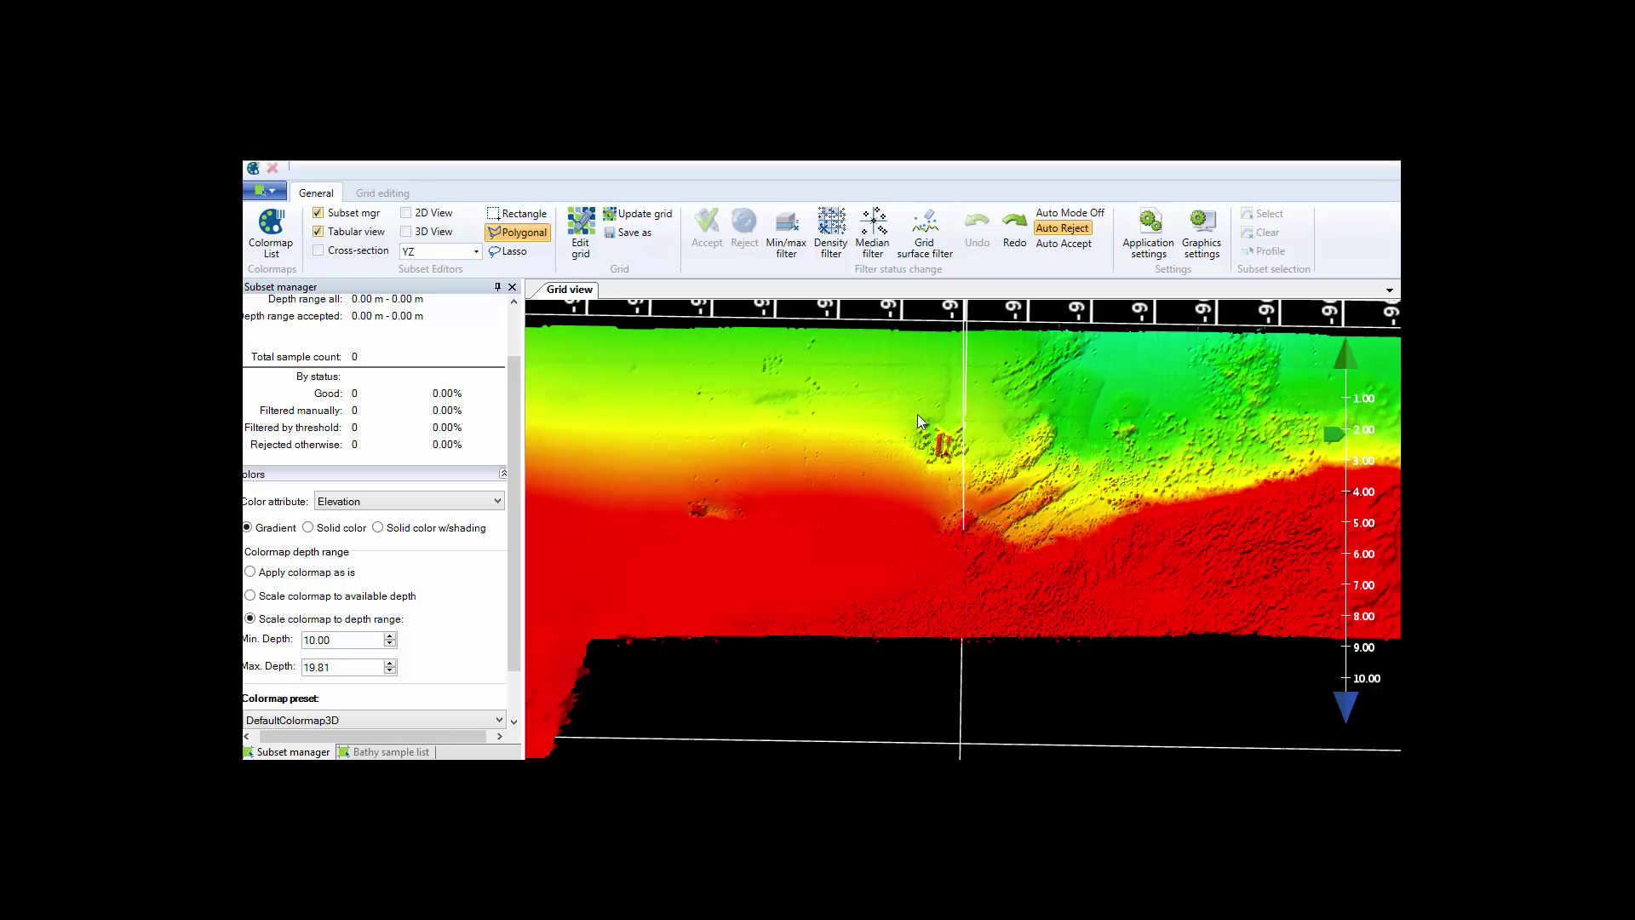
# - Drag a rectangle over the grid to load it as a 327198-sample point subset
pyautogui.moveTo(914, 407); pyautogui.dragTo(1014, 491)
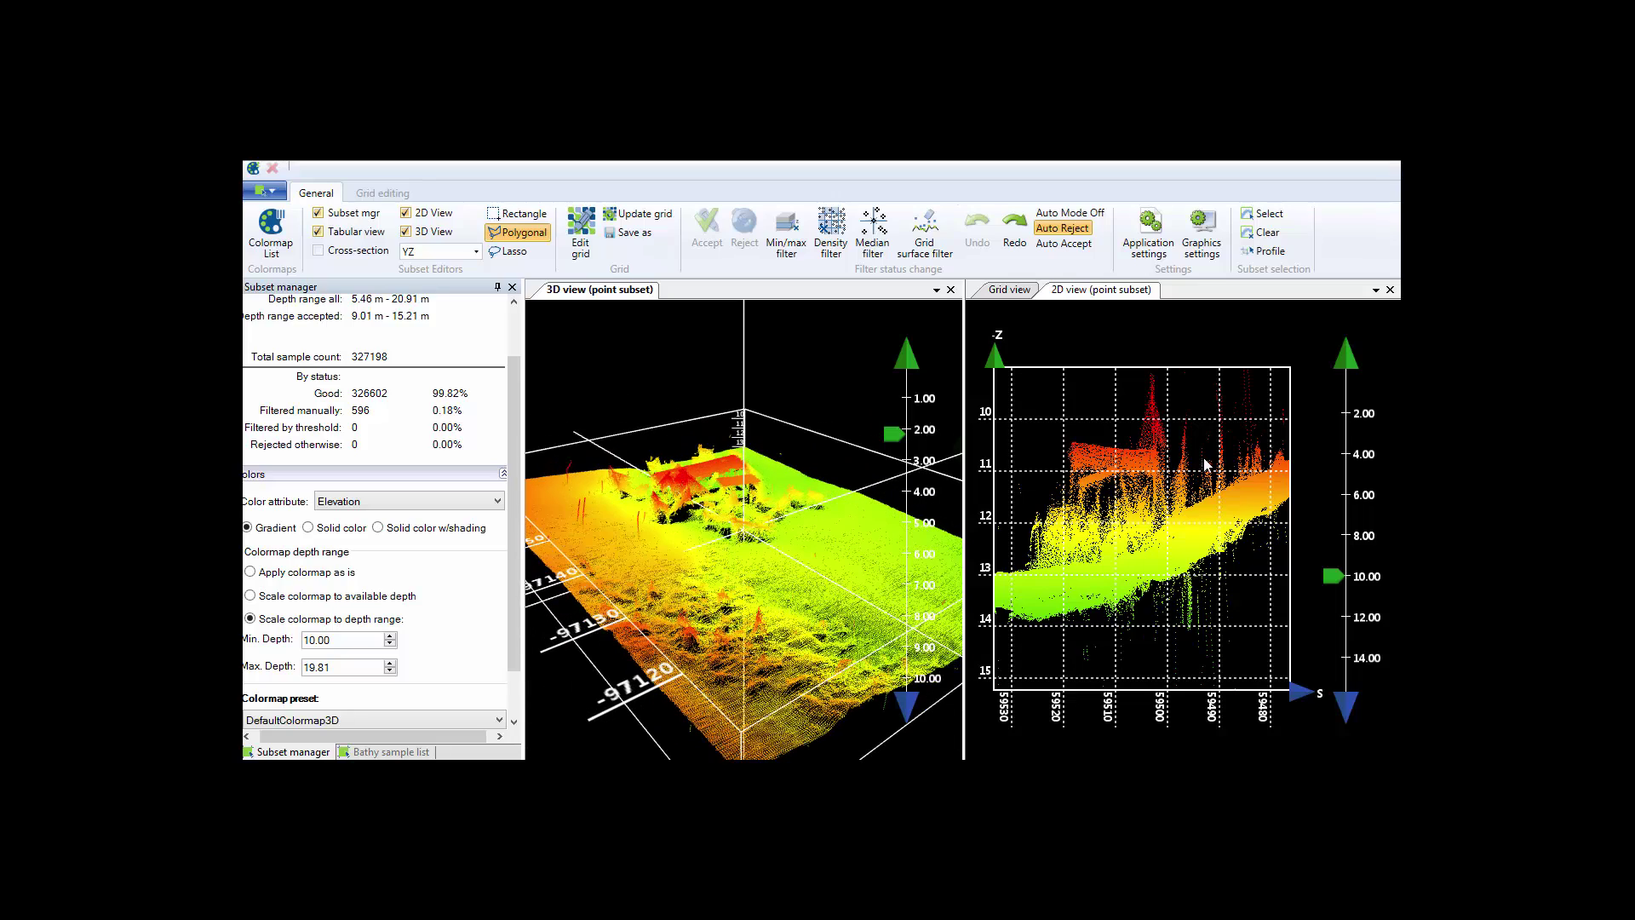
# - Cycle the 2D view projection through XY, XZ and YZ, finishing on the YZ profile
pyautogui.click(1311, 372)
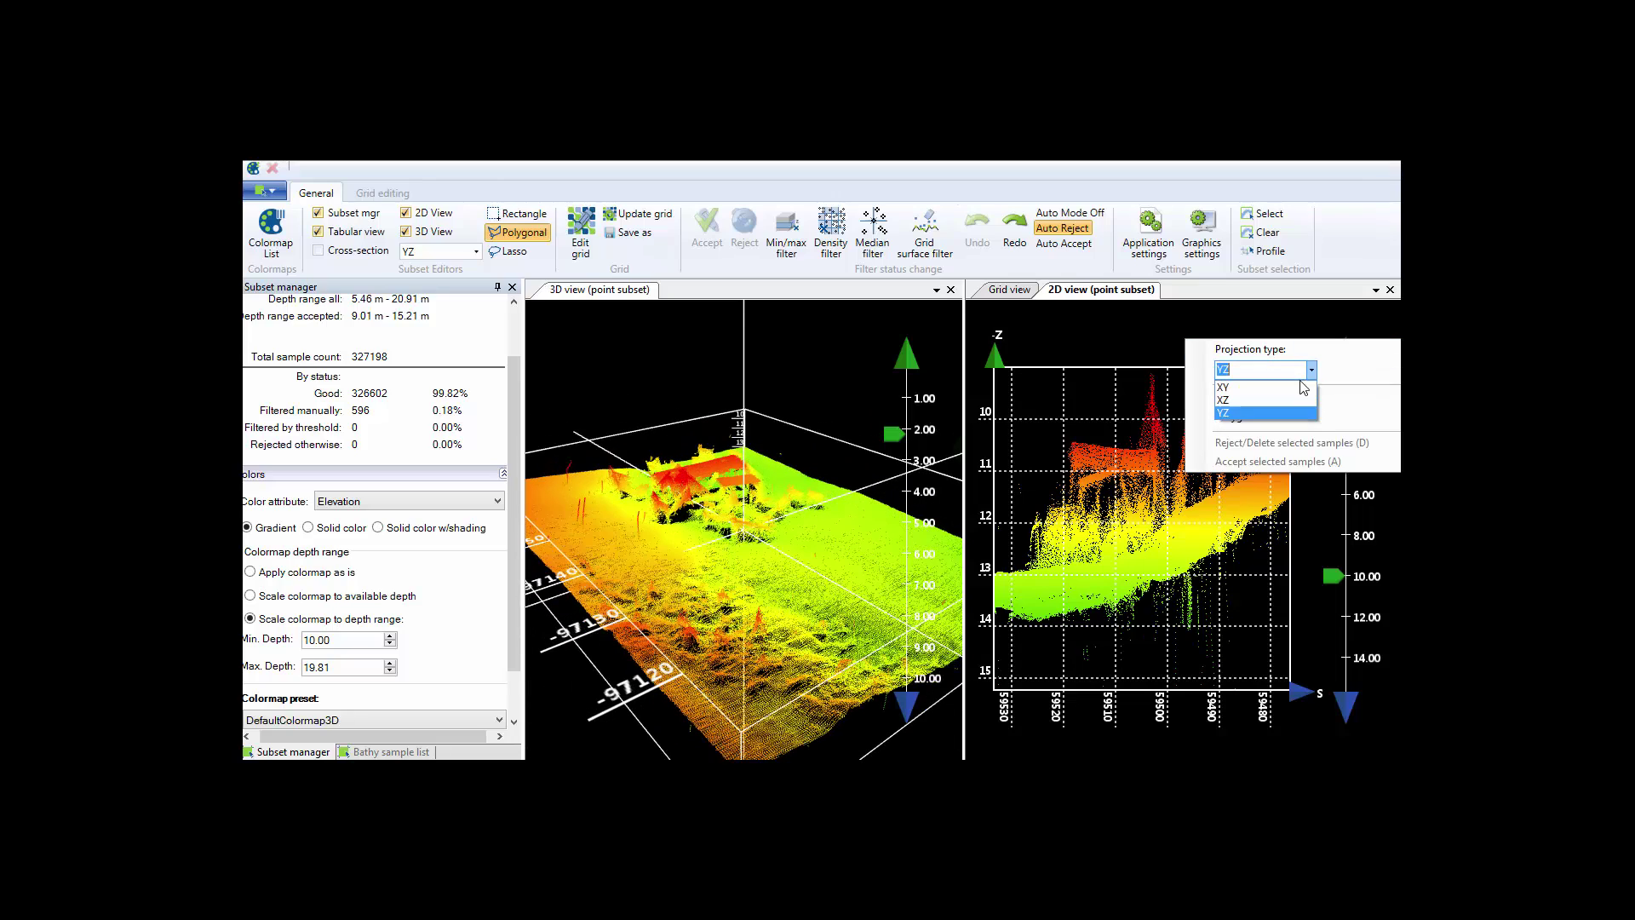
pyautogui.click(1282, 387)
pyautogui.click(1311, 370)
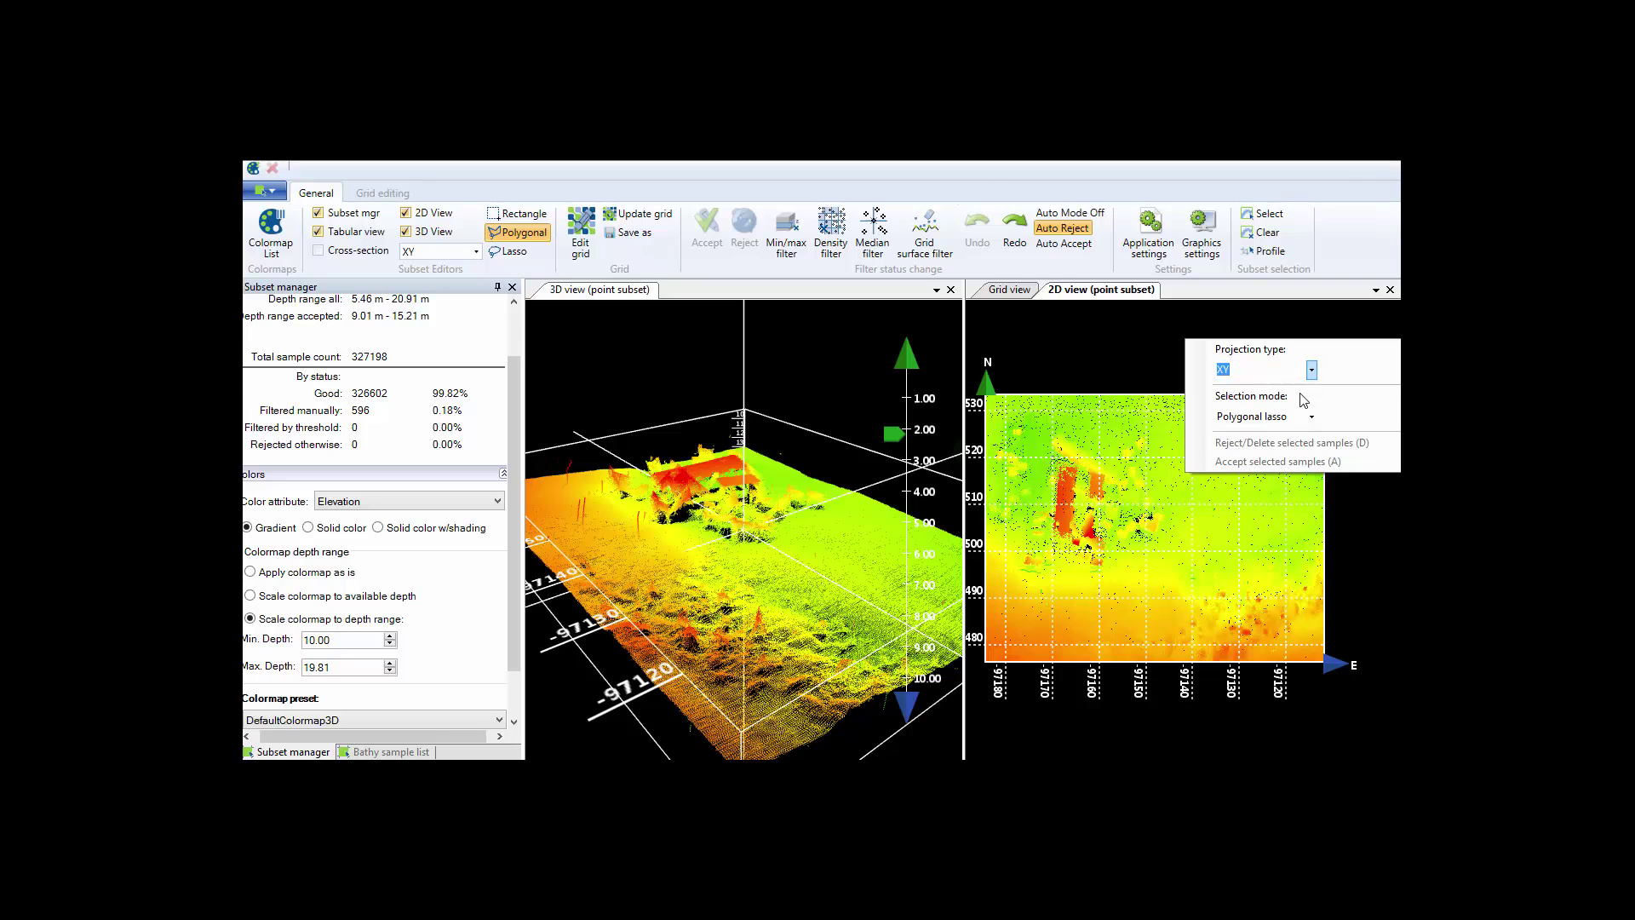
pyautogui.click(1303, 400)
pyautogui.click(1311, 370)
pyautogui.click(1301, 412)
pyautogui.click(1311, 370)
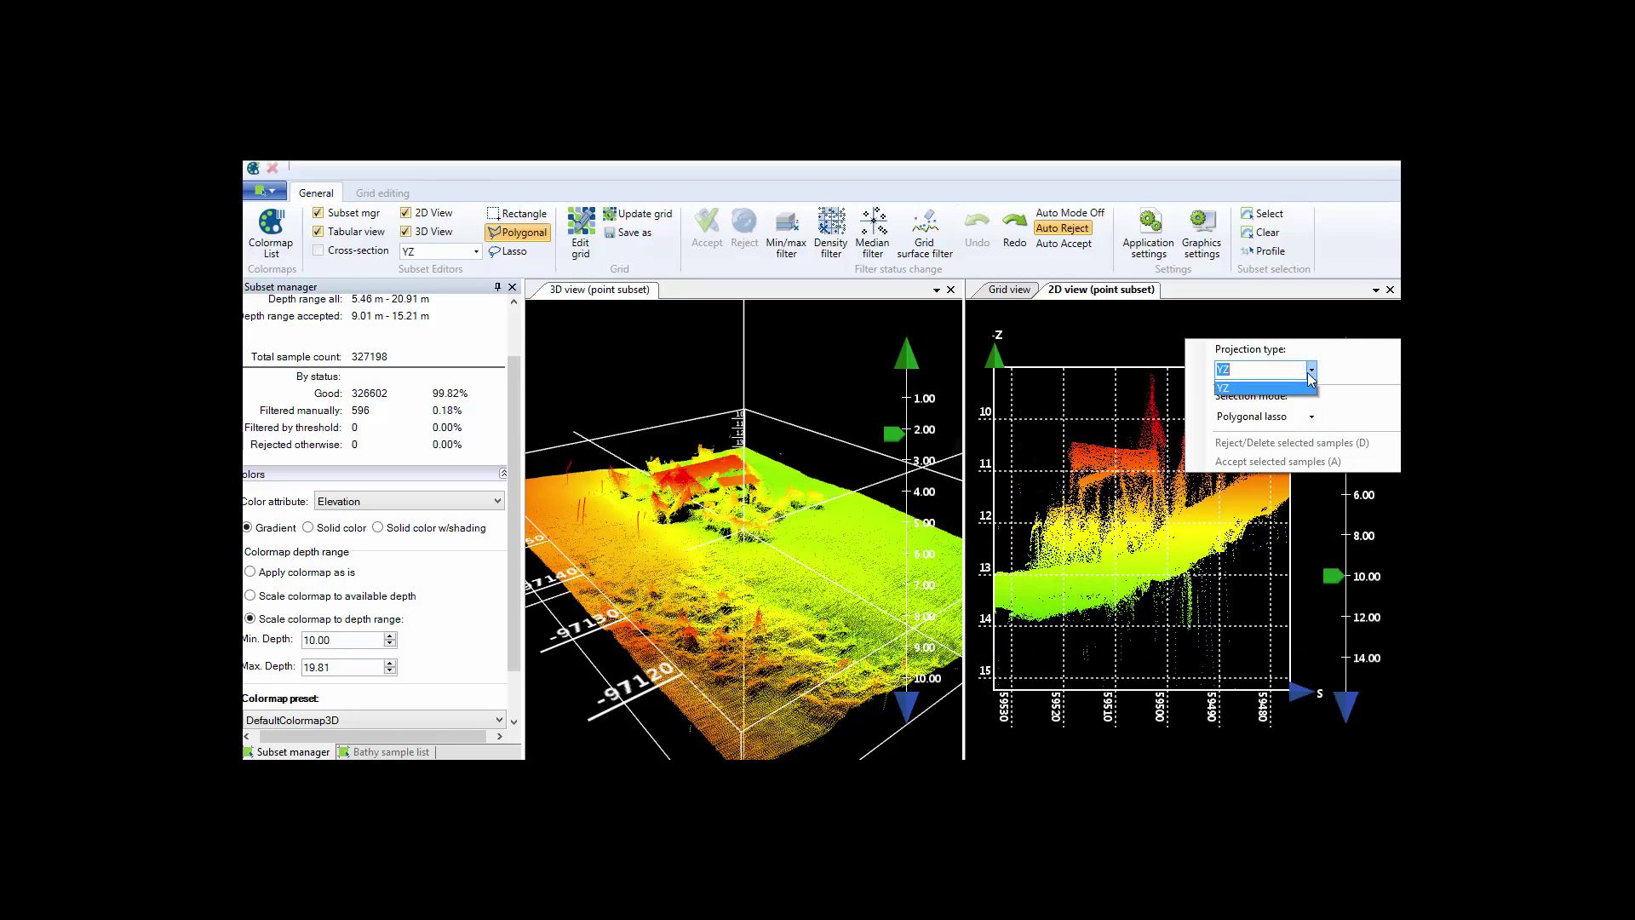
pyautogui.click(1226, 399)
pyautogui.click(1312, 372)
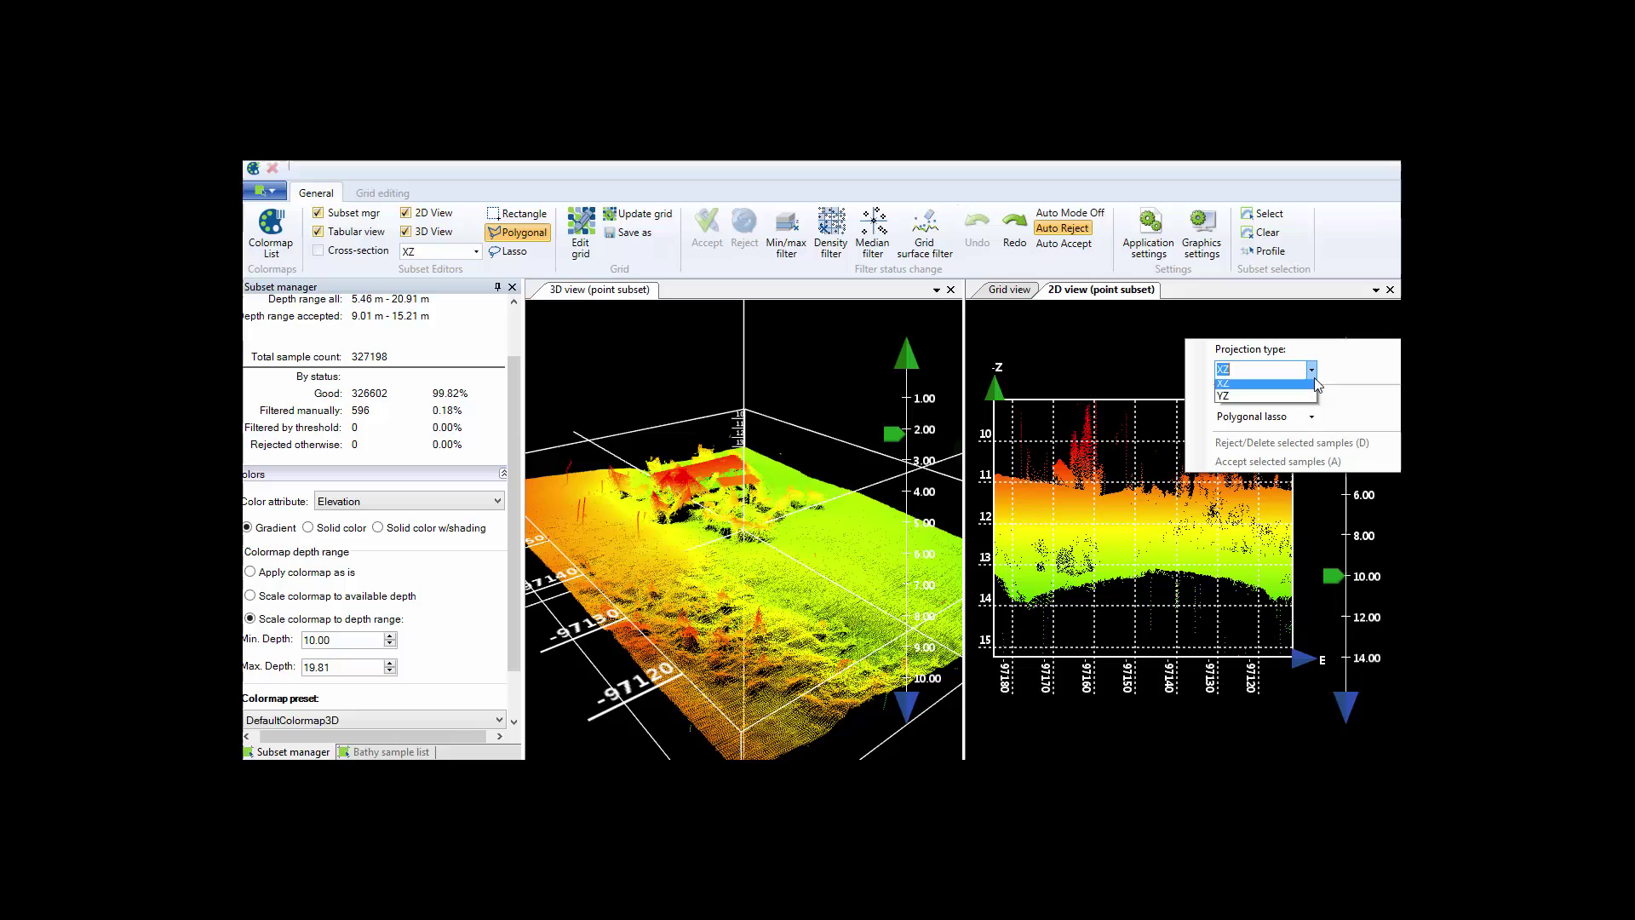
pyautogui.click(1303, 414)
pyautogui.click(751, 384)
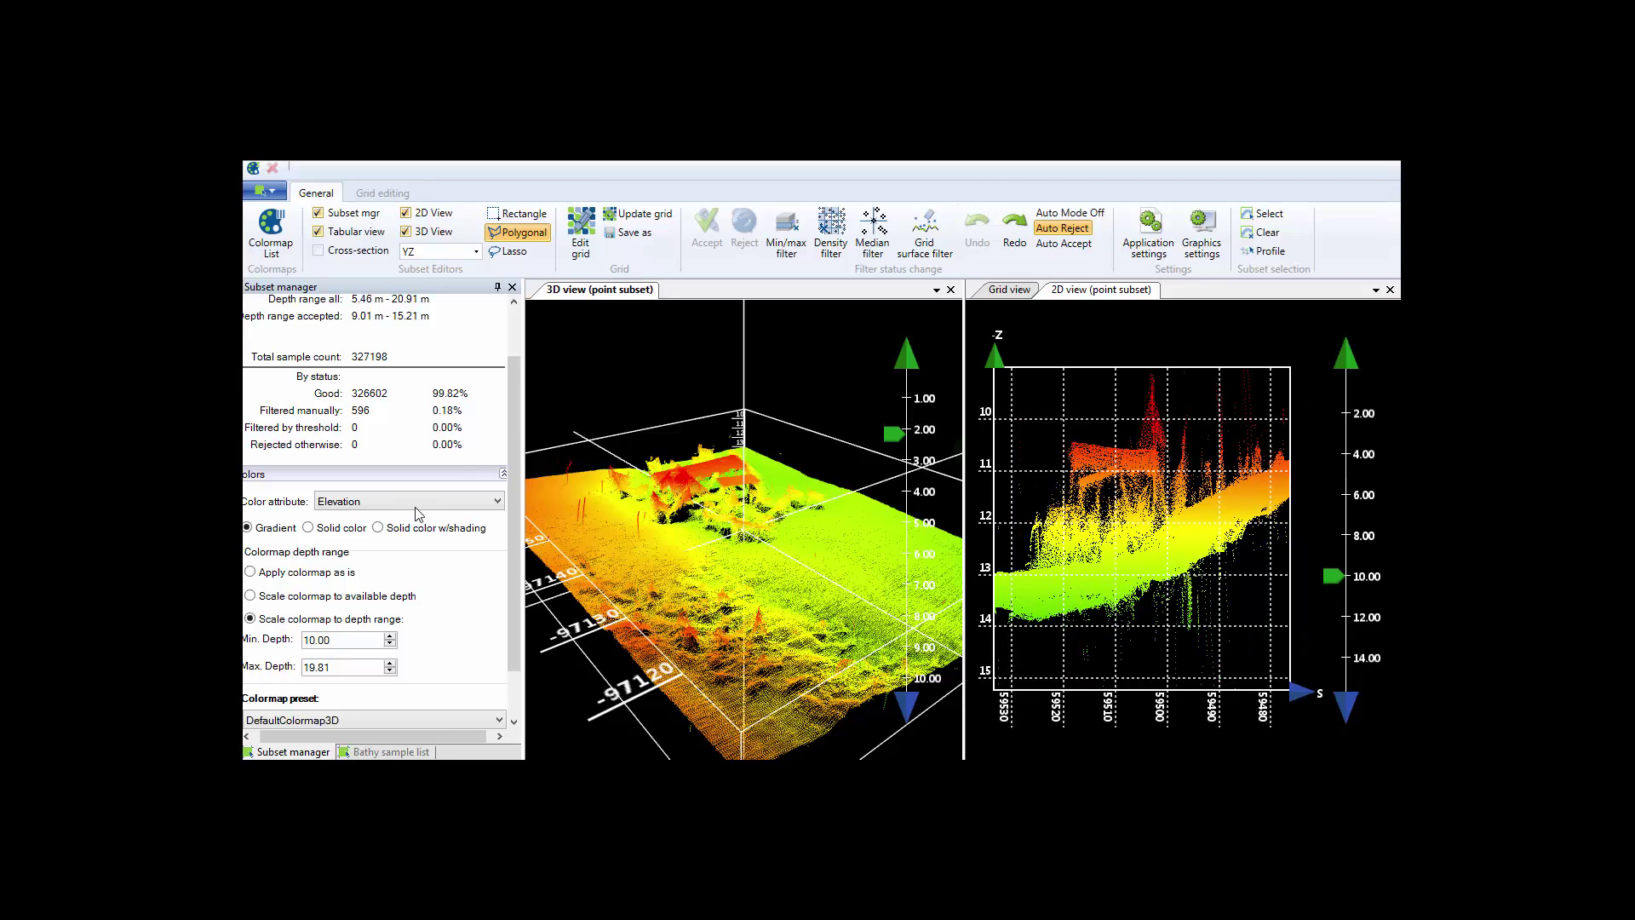
# - Colour the points by Amplitude with the Klein (lut) colormap and view the 3D cloud from the side
pyautogui.click(454, 504)
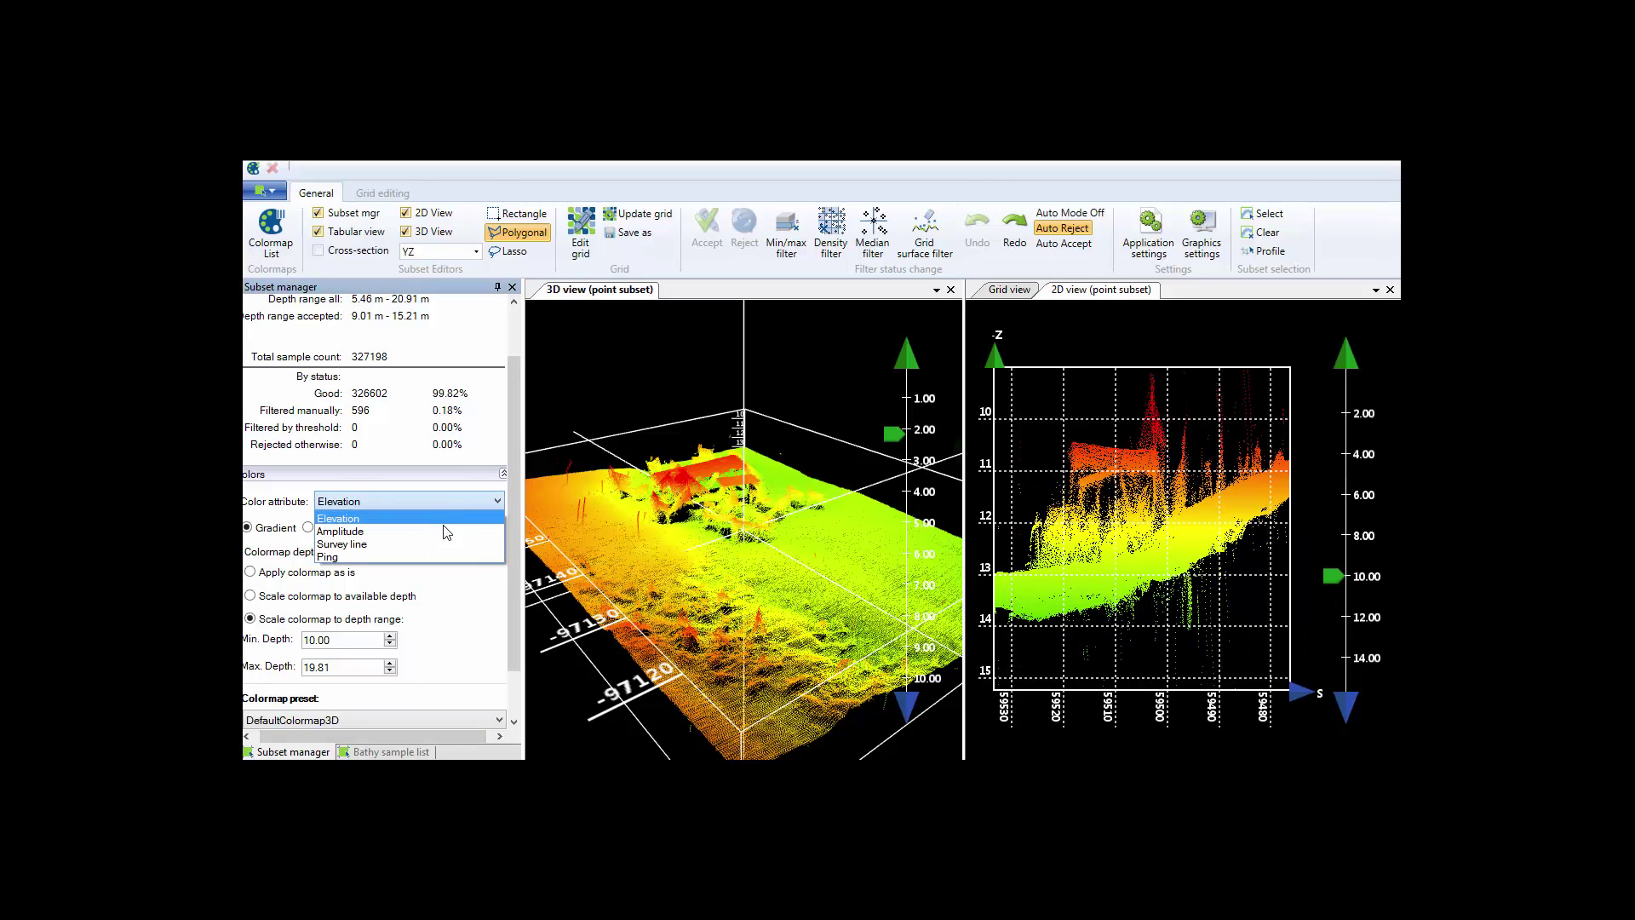
pyautogui.click(426, 526)
pyautogui.scroll(-1, 508, 556)
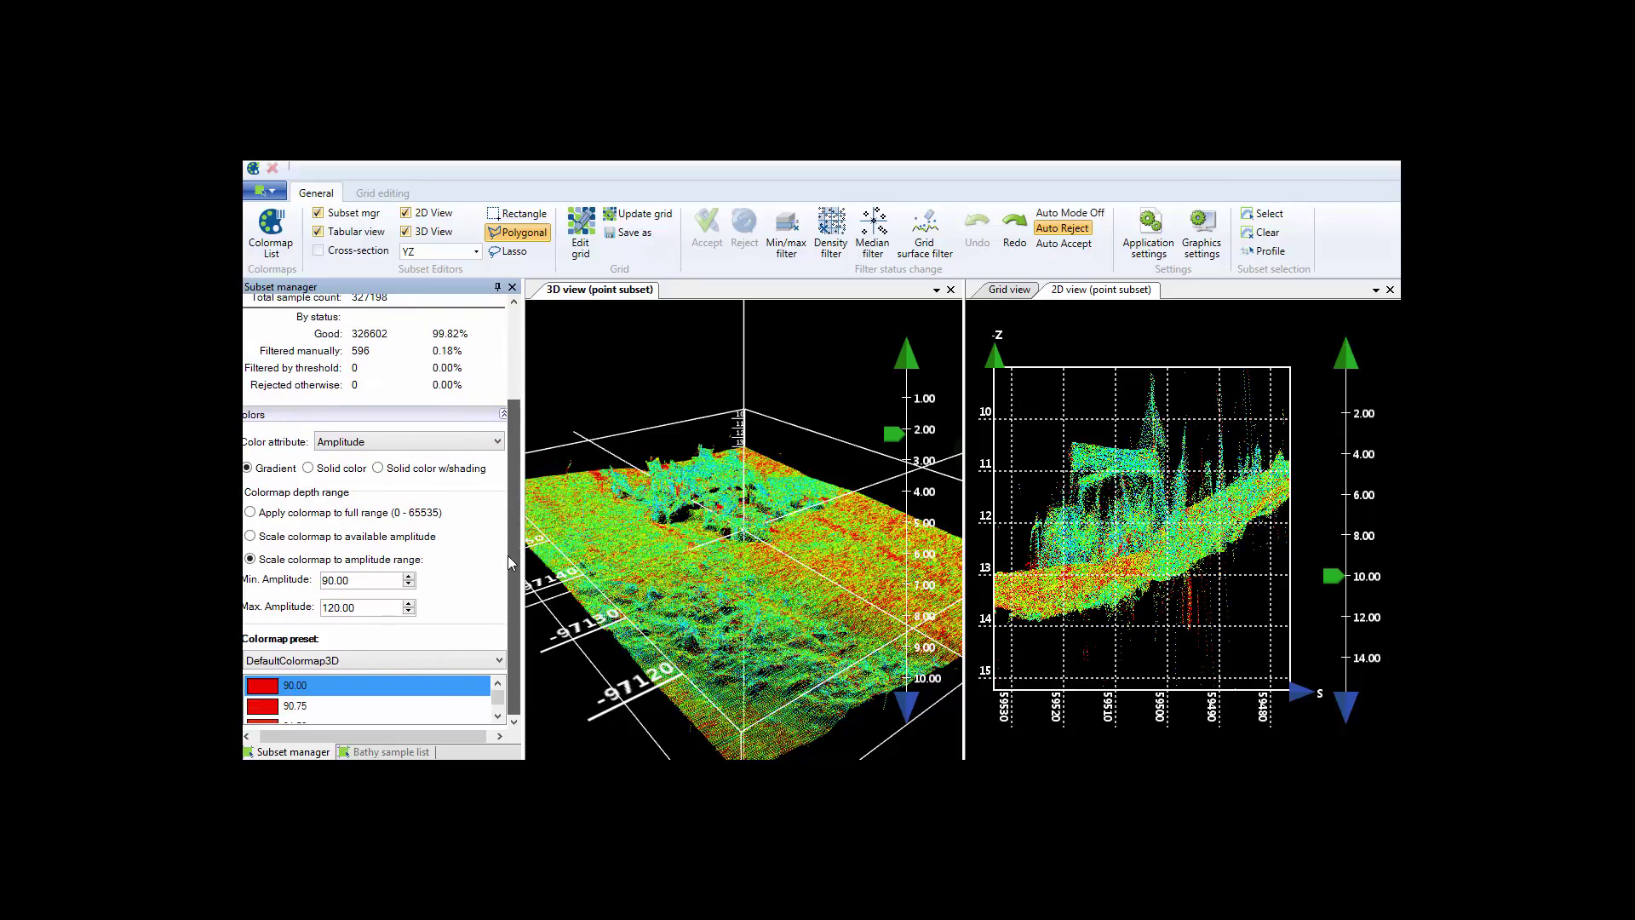
pyautogui.click(470, 660)
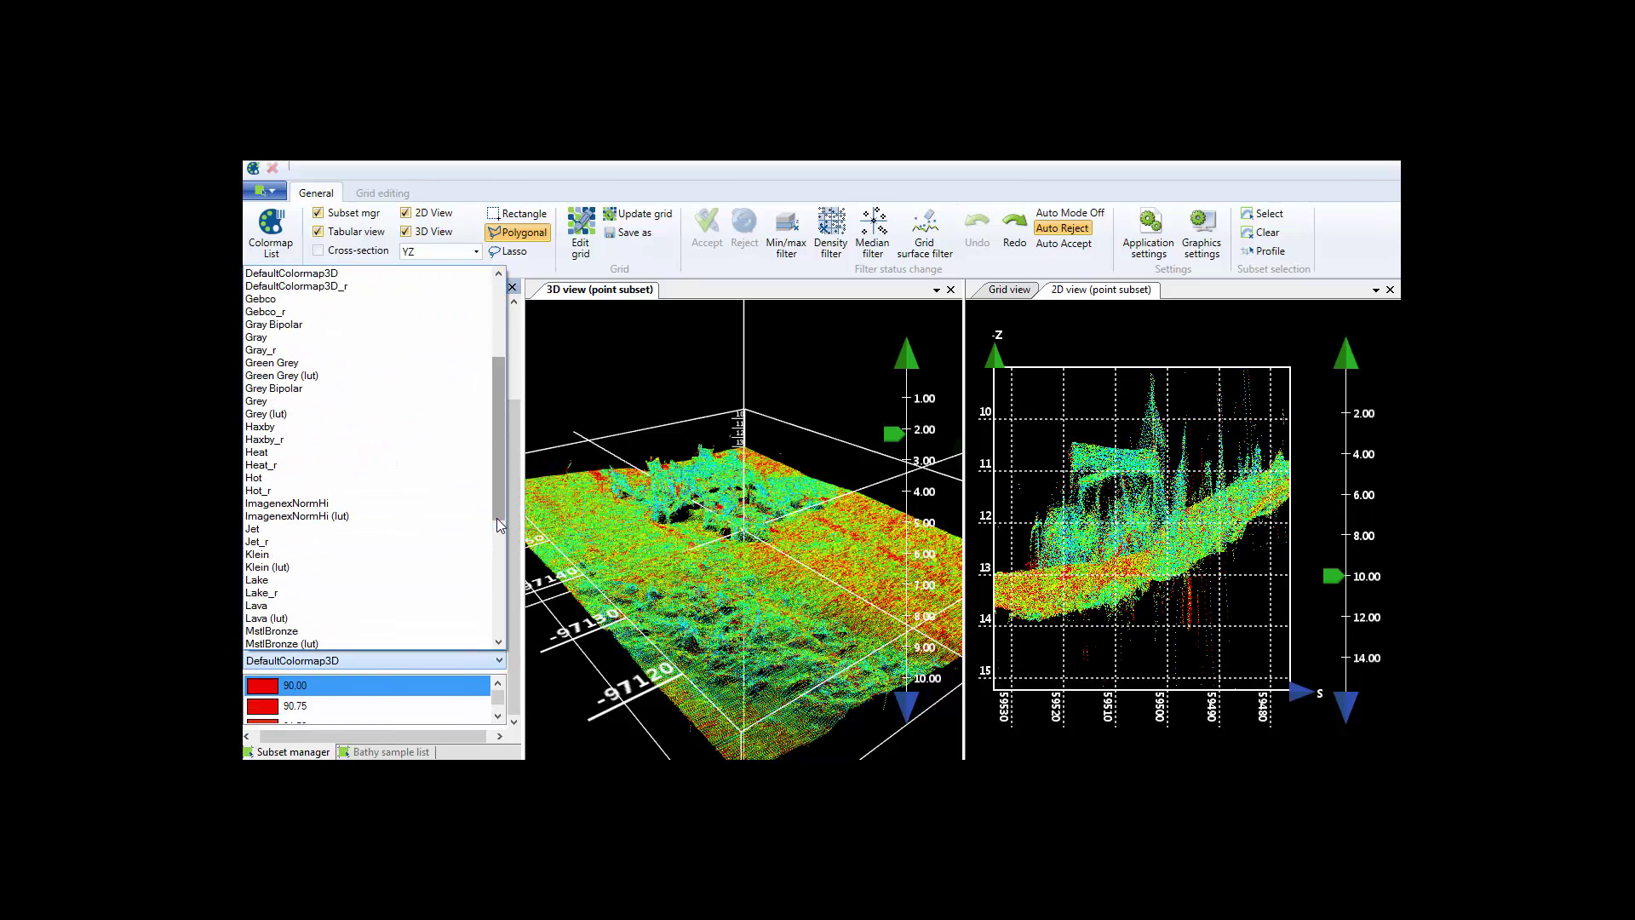
pyautogui.press('l')
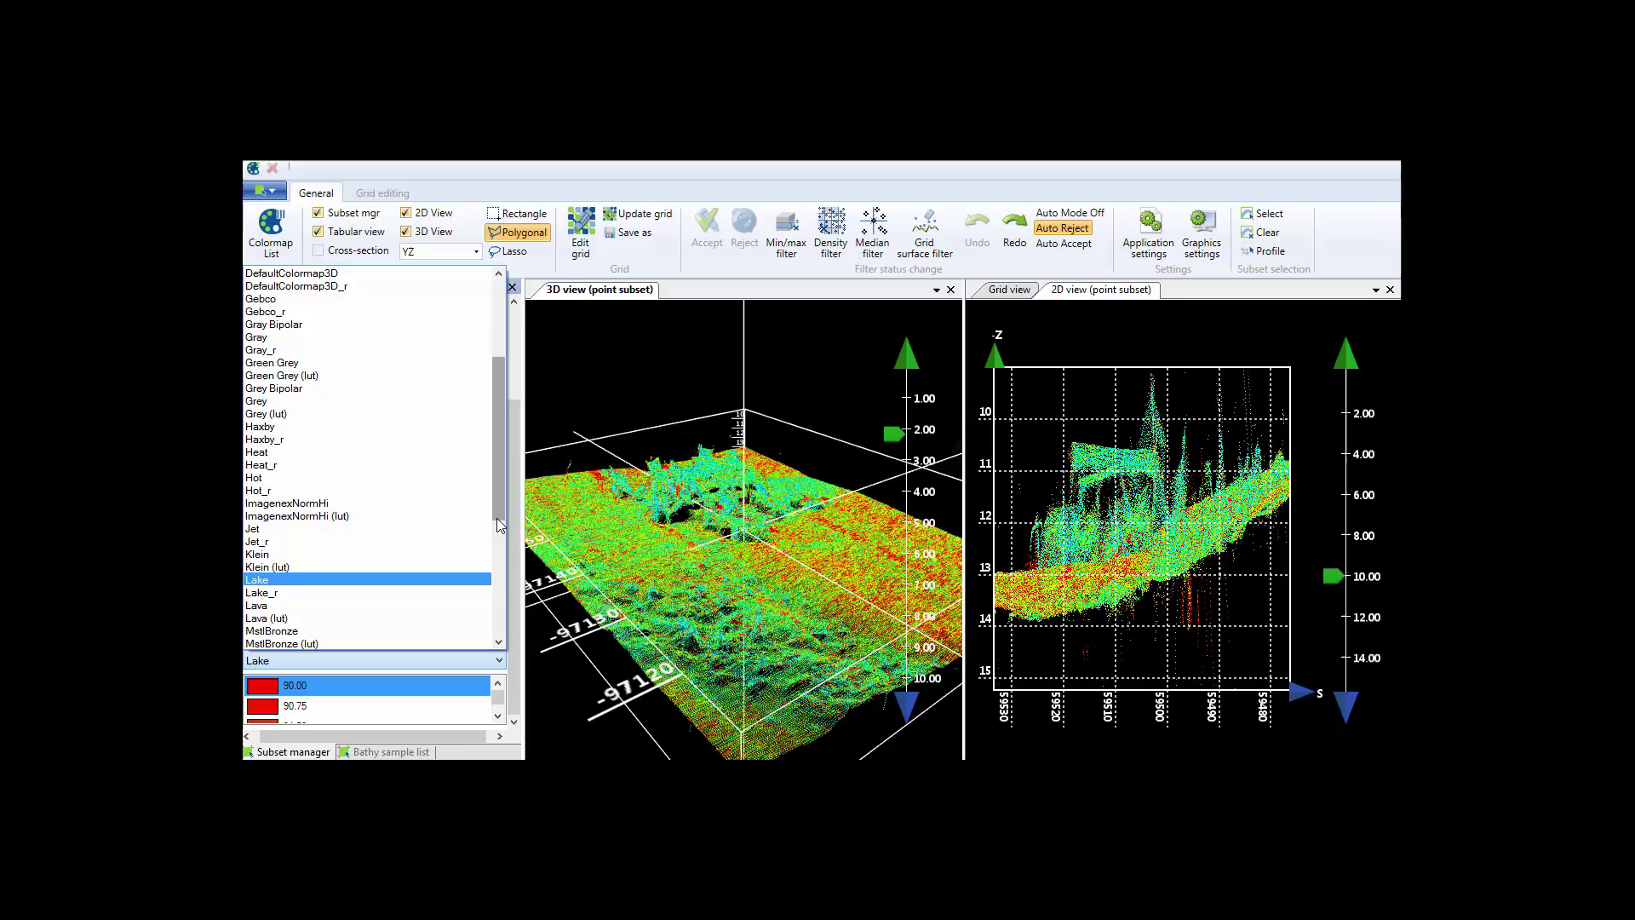
pyautogui.press('Up')
pyautogui.press('Return')
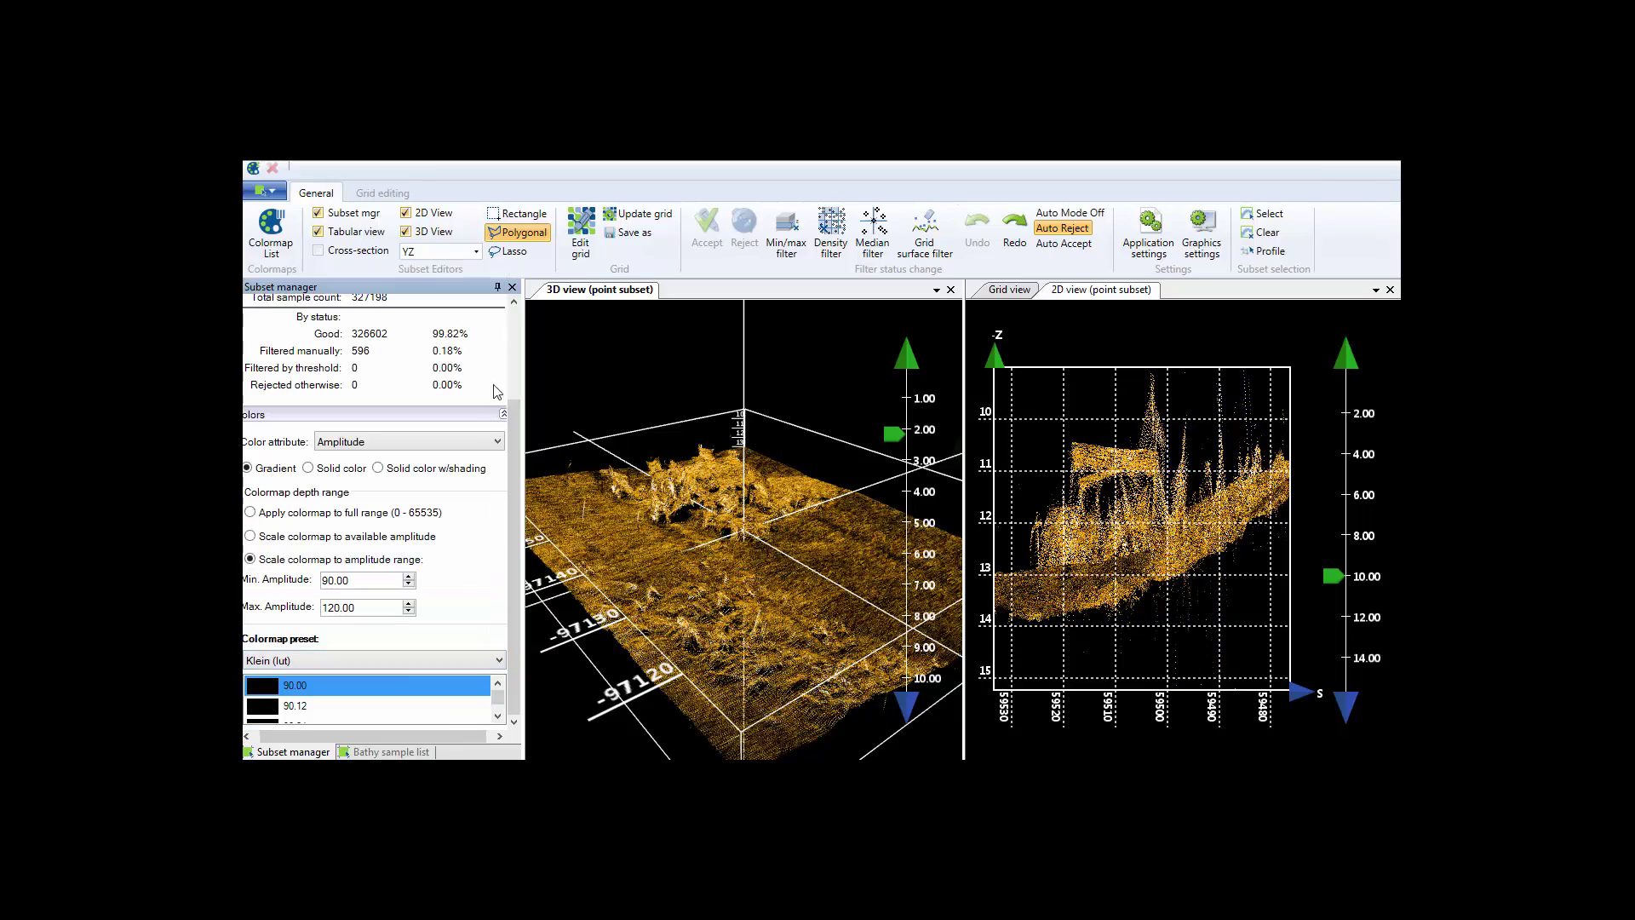
pyautogui.moveTo(736, 576); pyautogui.dragTo(824, 411)
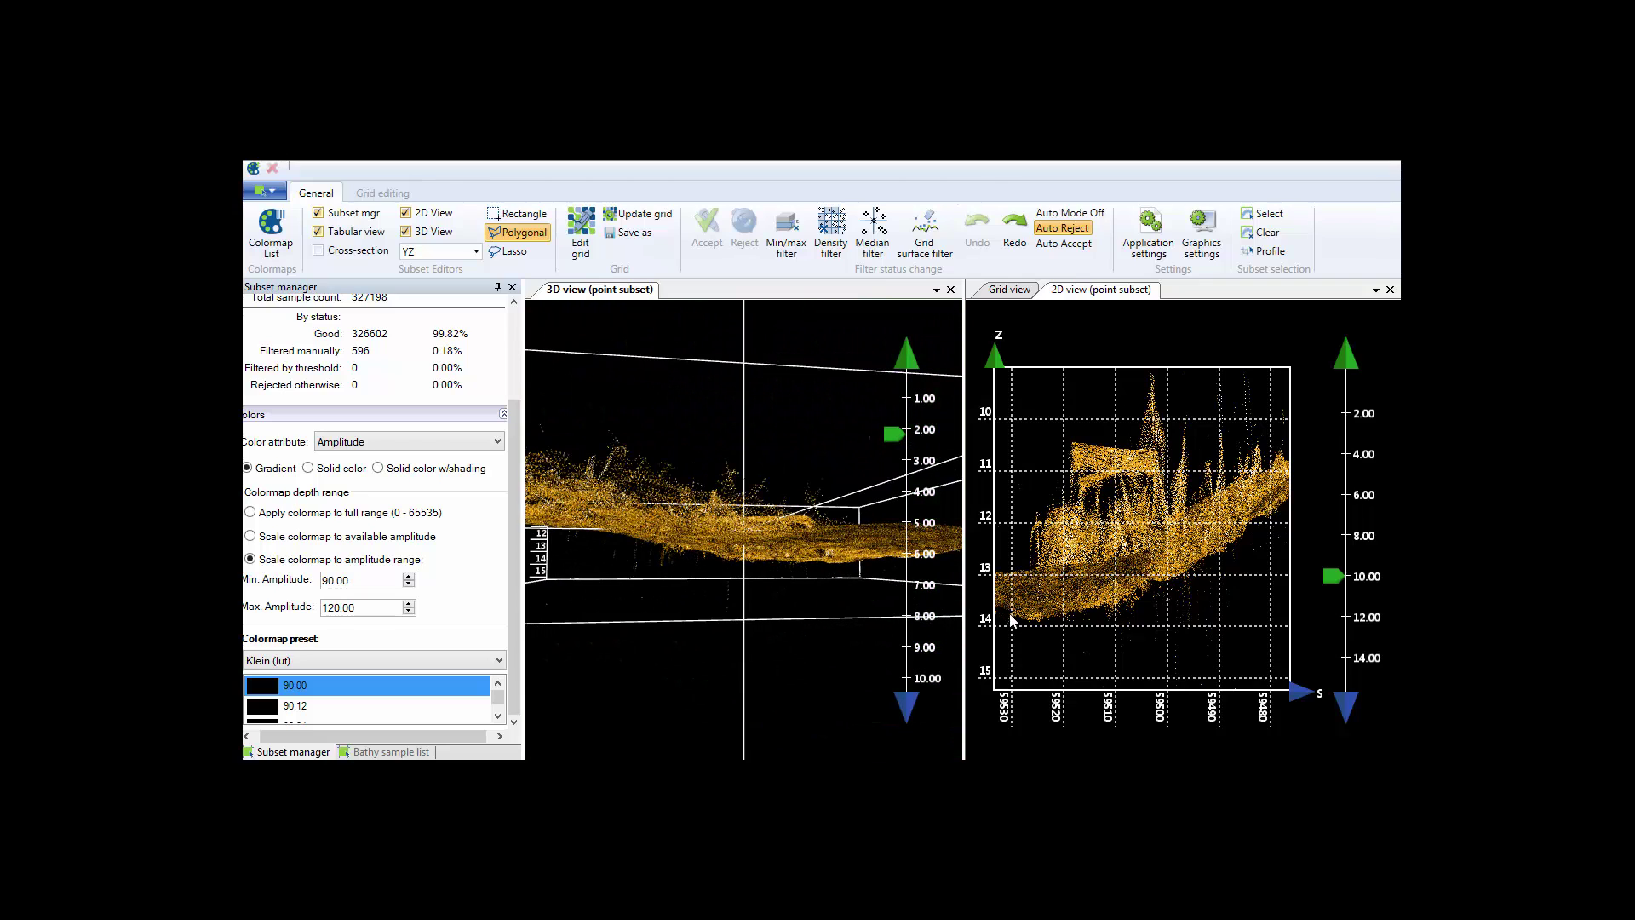
# - Lasso the stray points below the seabed in the 2D profile view
pyautogui.click(1056, 643)
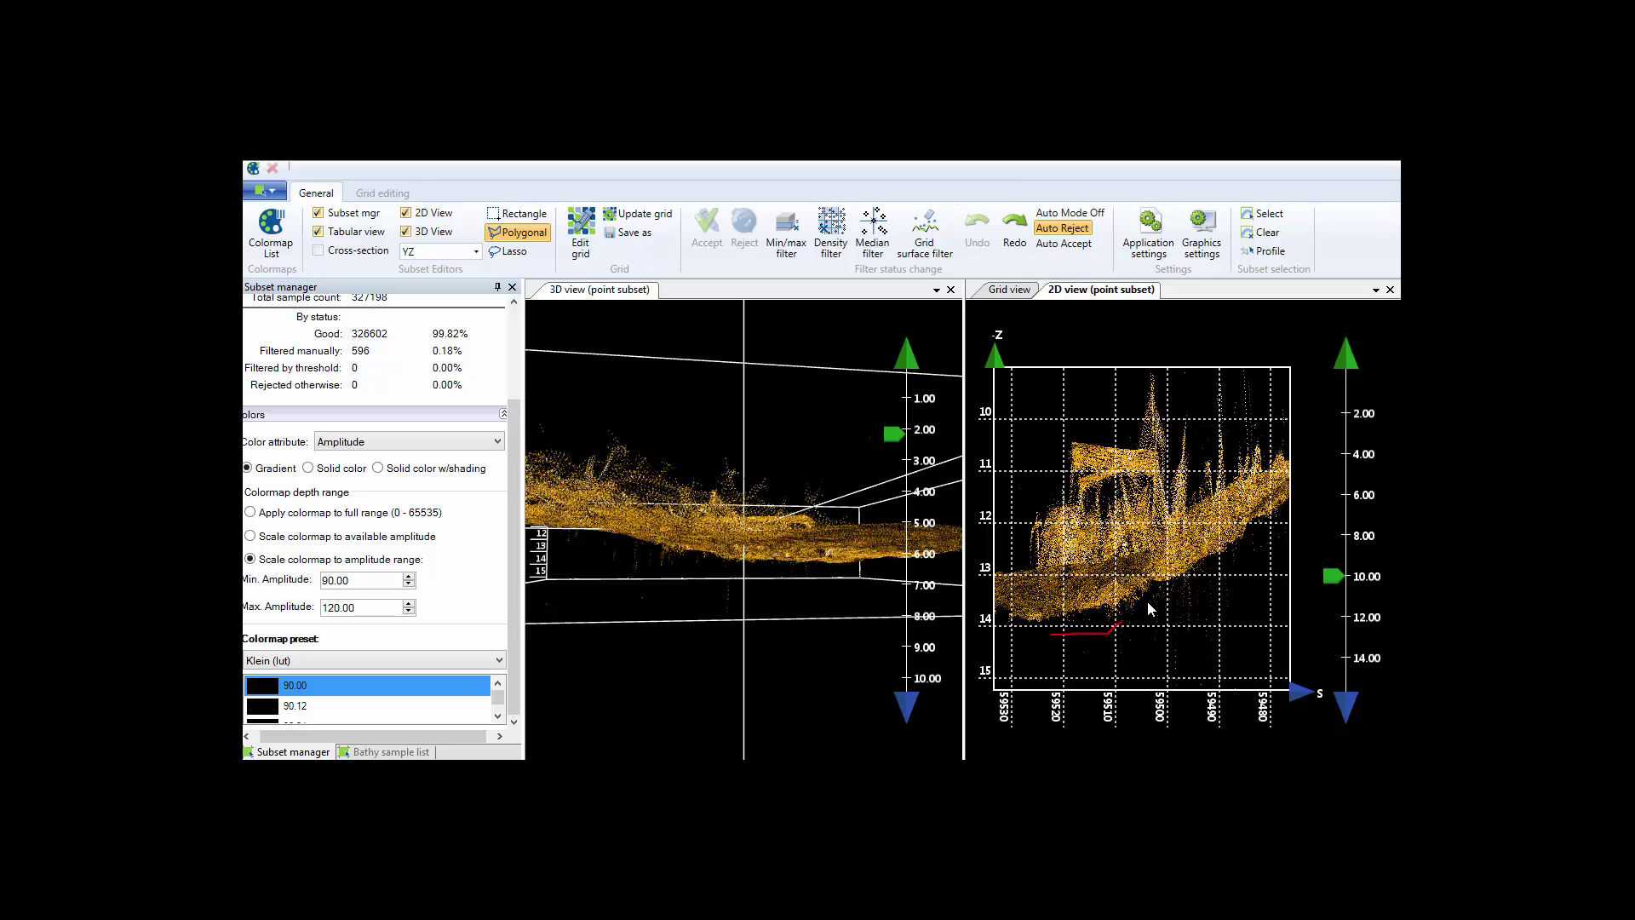
pyautogui.moveTo(1148, 600)
pyautogui.mouseDown()
pyautogui.moveTo(1258, 535)
pyautogui.moveTo(1284, 561)
pyautogui.moveTo(1241, 678)
pyautogui.moveTo(1187, 702)
pyautogui.mouseUp()
pyautogui.moveTo(1067, 718)
pyautogui.mouseDown()
pyautogui.moveTo(981, 692)
pyautogui.moveTo(988, 658)
pyautogui.moveTo(1054, 635)
pyautogui.mouseUp()
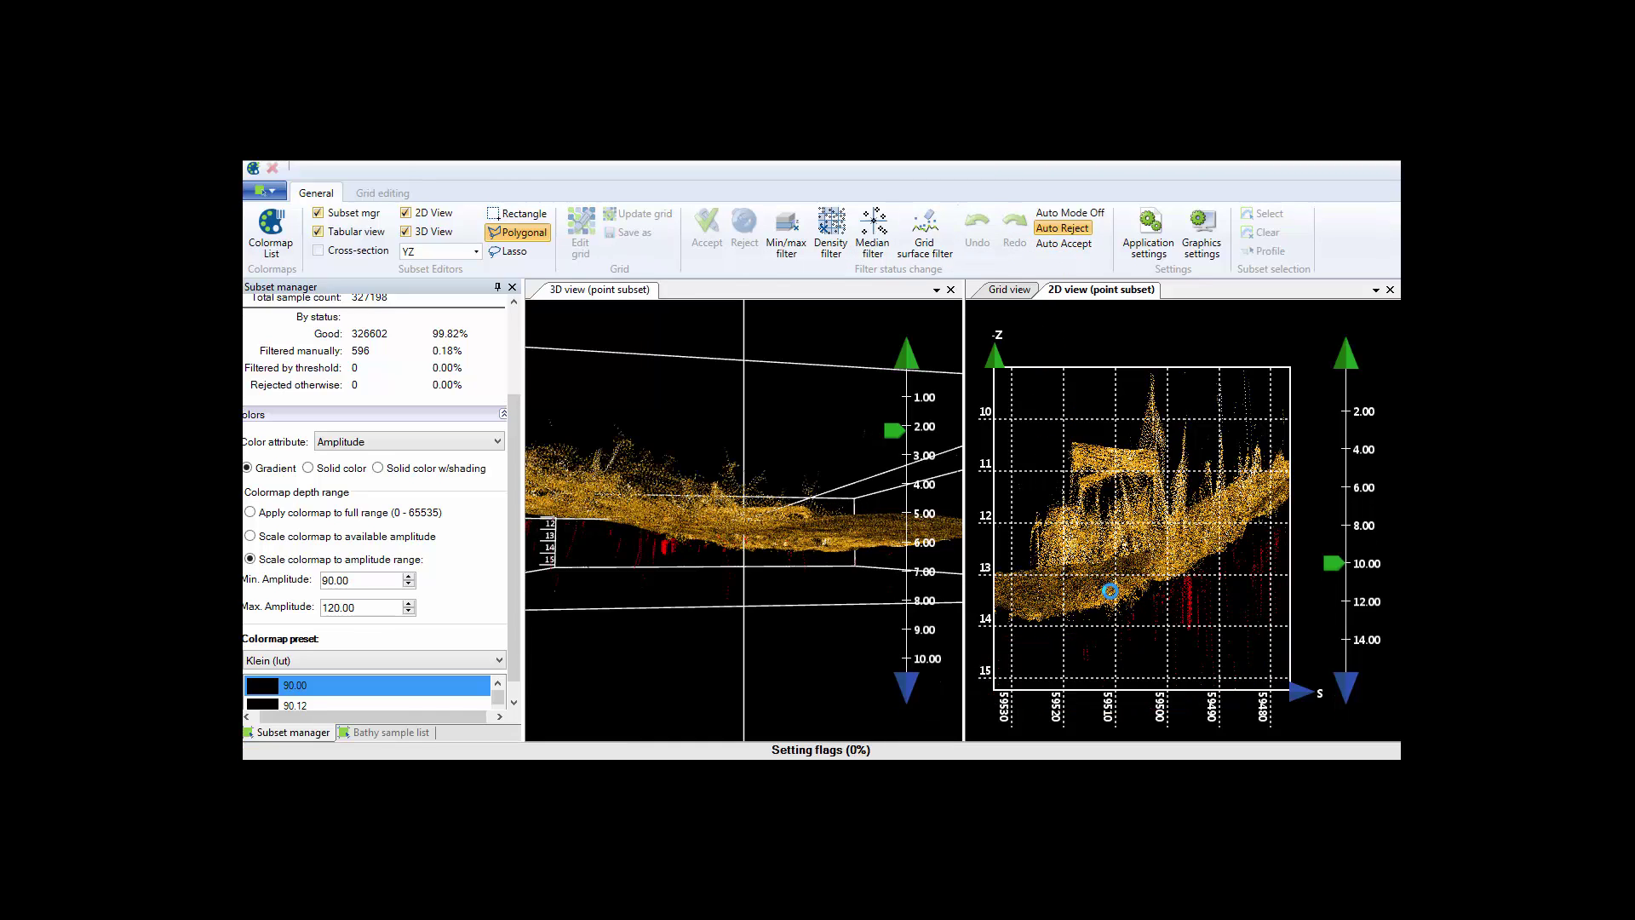
# - Lasso the spikes standing above the seafloor in the 3D view
pyautogui.moveTo(610, 511); pyautogui.dragTo(707, 442)
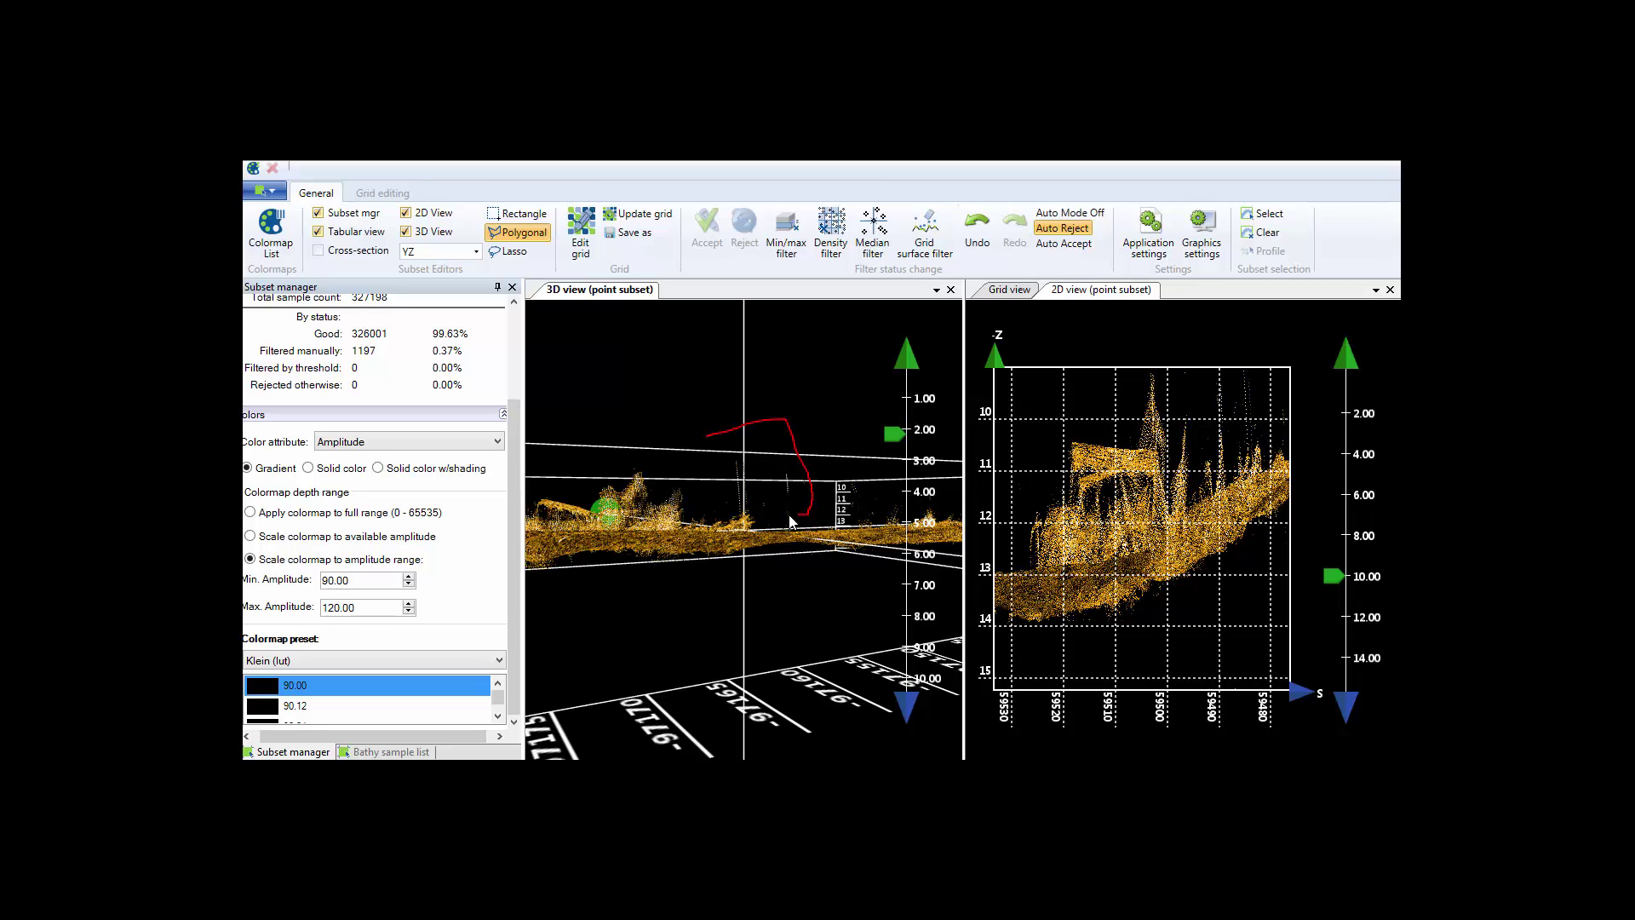
pyautogui.moveTo(753, 518)
pyautogui.mouseDown()
pyautogui.moveTo(739, 521)
pyautogui.moveTo(708, 440)
pyautogui.mouseUp()
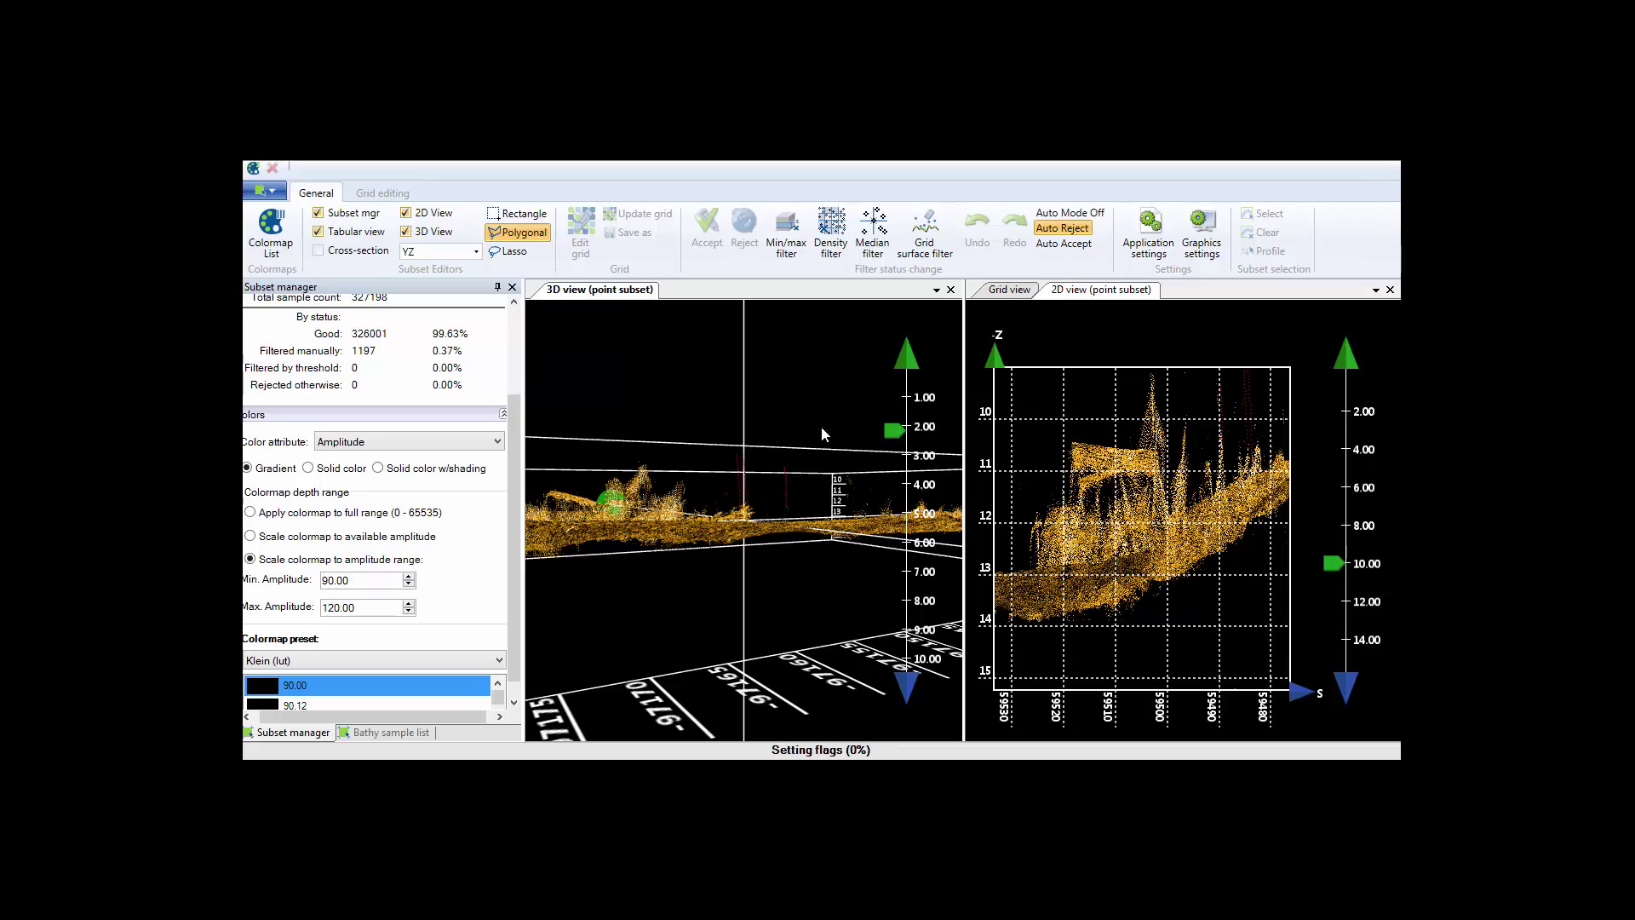
pyautogui.moveTo(721, 576)
pyautogui.mouseDown()
pyautogui.moveTo(759, 531)
pyautogui.moveTo(615, 642)
pyautogui.moveTo(792, 600)
pyautogui.mouseUp()
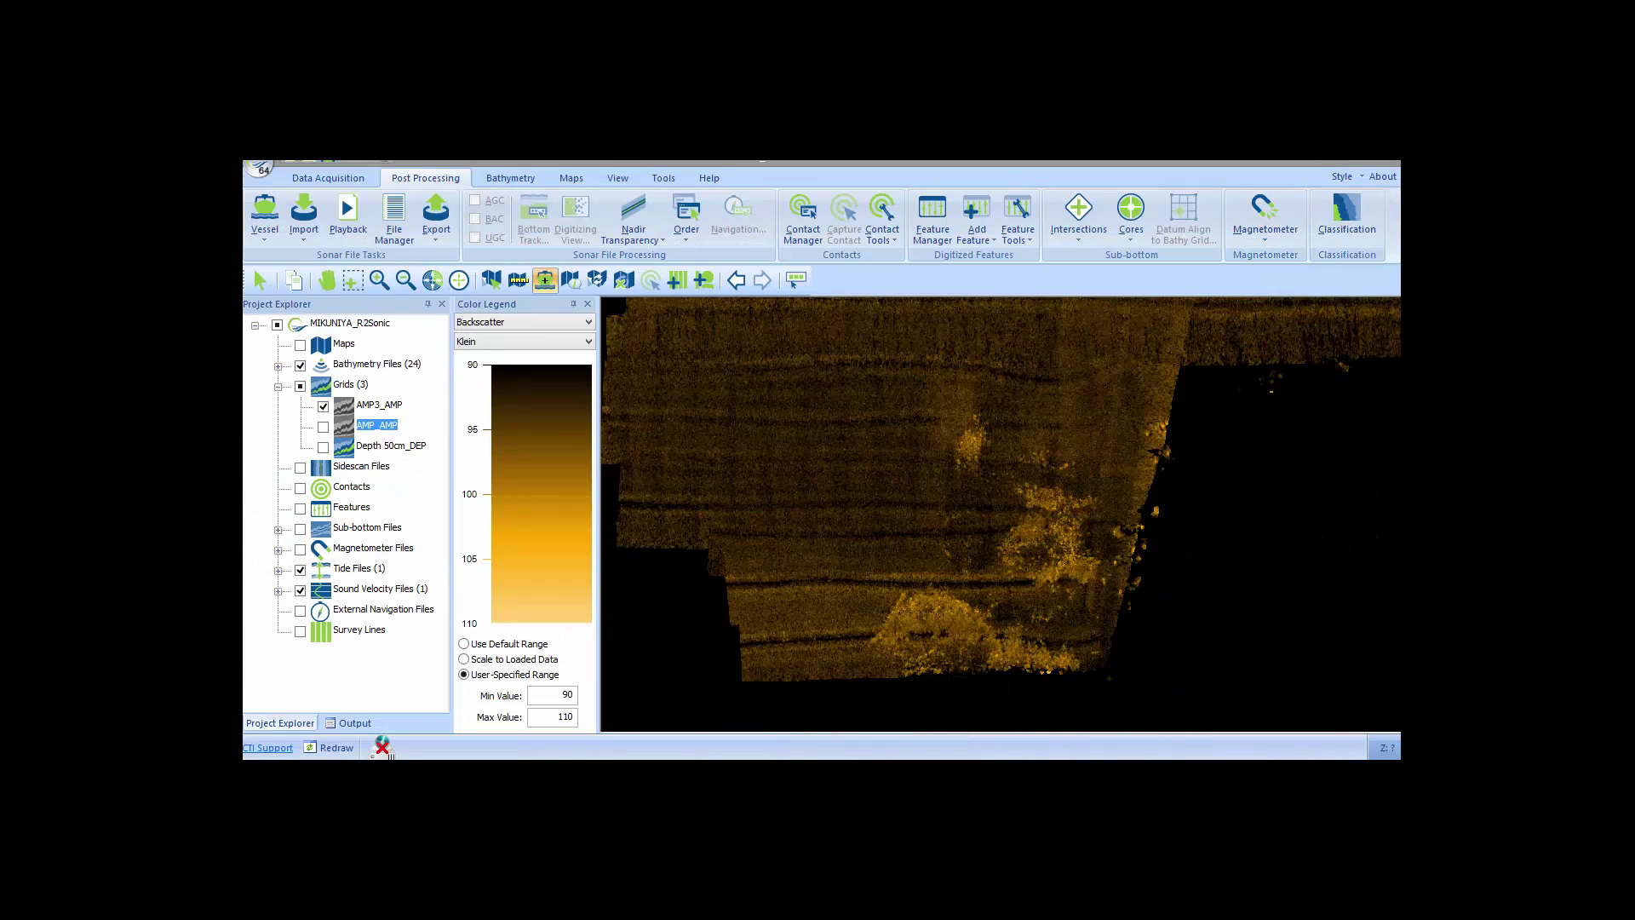
pyautogui.moveTo(941, 747)
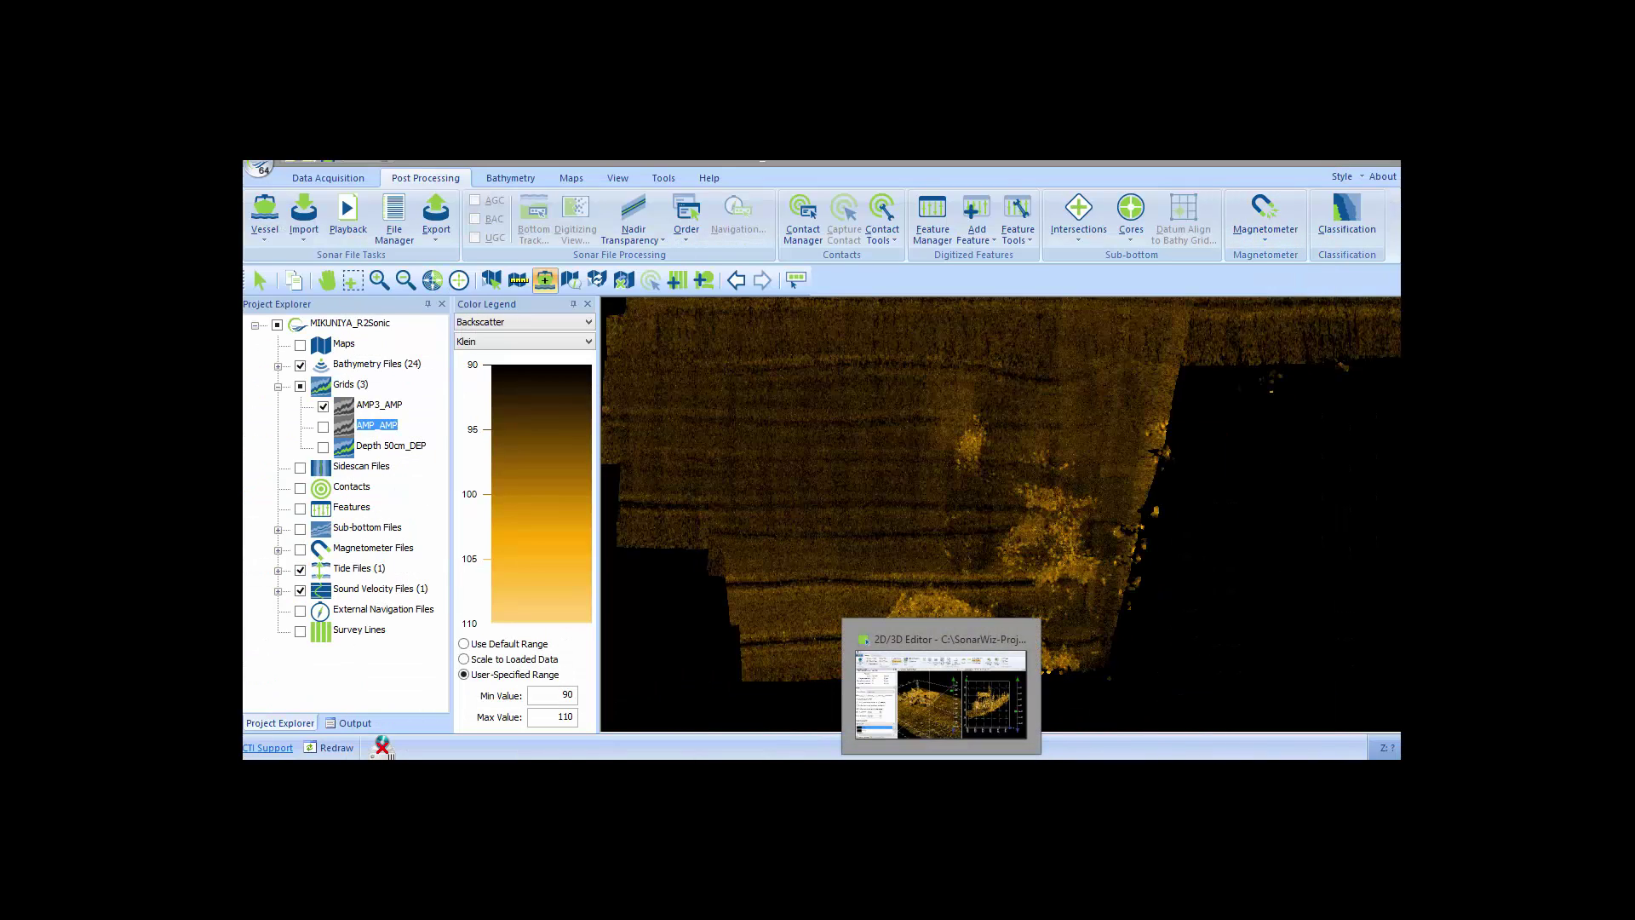
# - Open the Edgetech_Area2 project, zoom into the mosaic centre, and select Sidescan Files
pyautogui.click(260, 169)
pyautogui.click(810, 486)
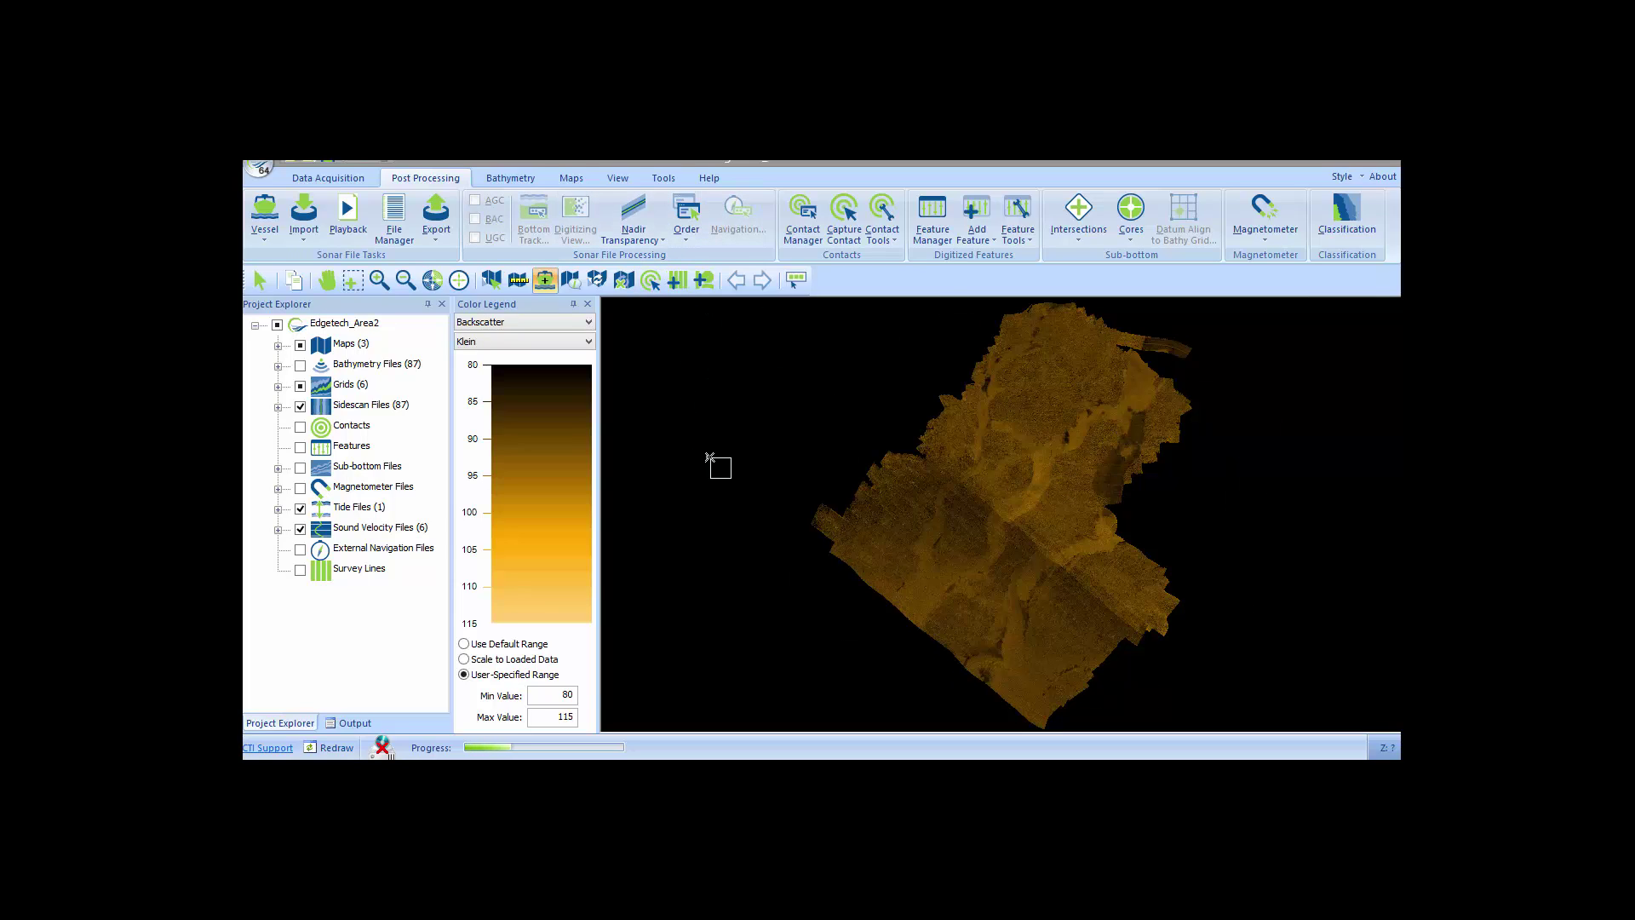
pyautogui.moveTo(967, 339); pyautogui.dragTo(1187, 542)
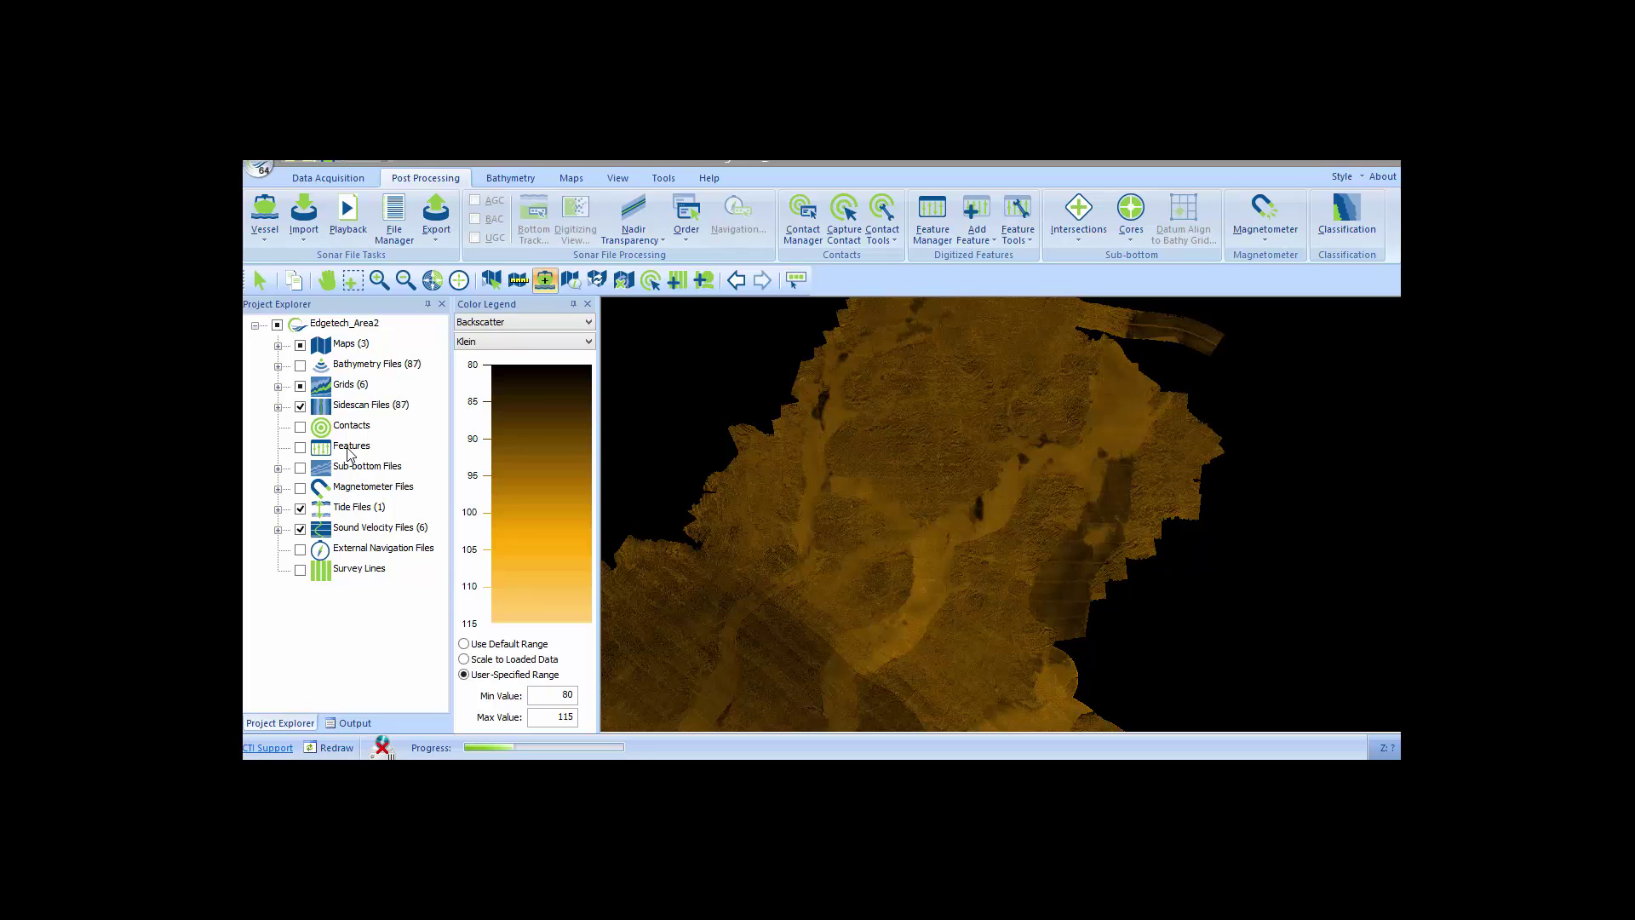
pyautogui.click(354, 409)
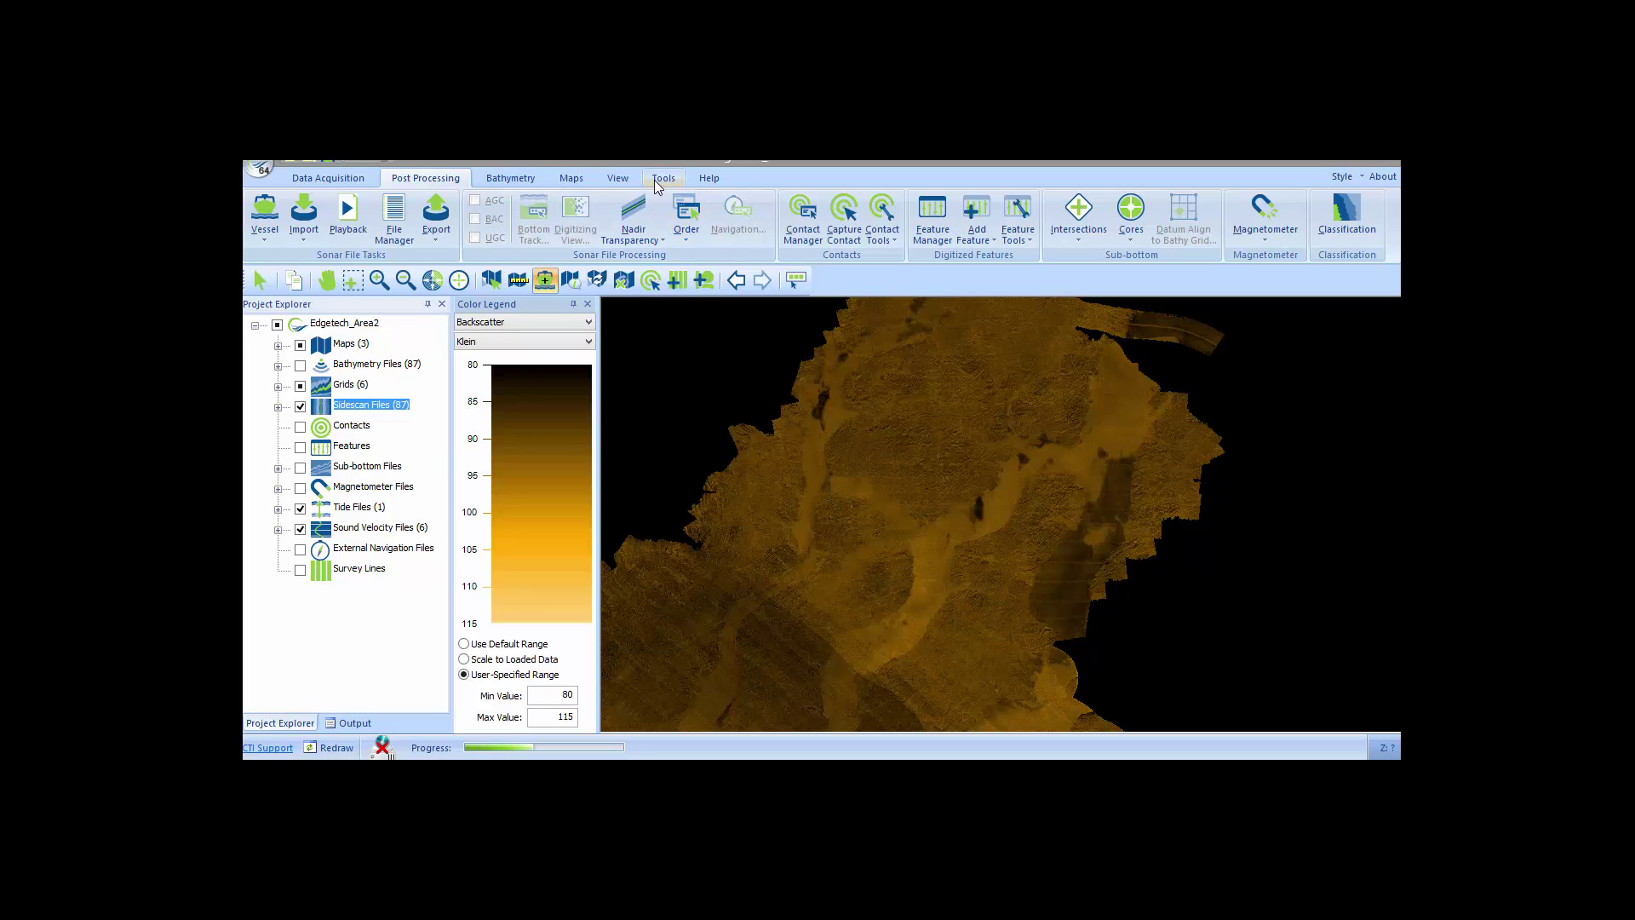
pyautogui.click(618, 178)
# - Raise the sidescan mosaic's opacity to full, then lower it to blend with the backscatter below
pyautogui.moveTo(790, 201); pyautogui.dragTo(842, 199)
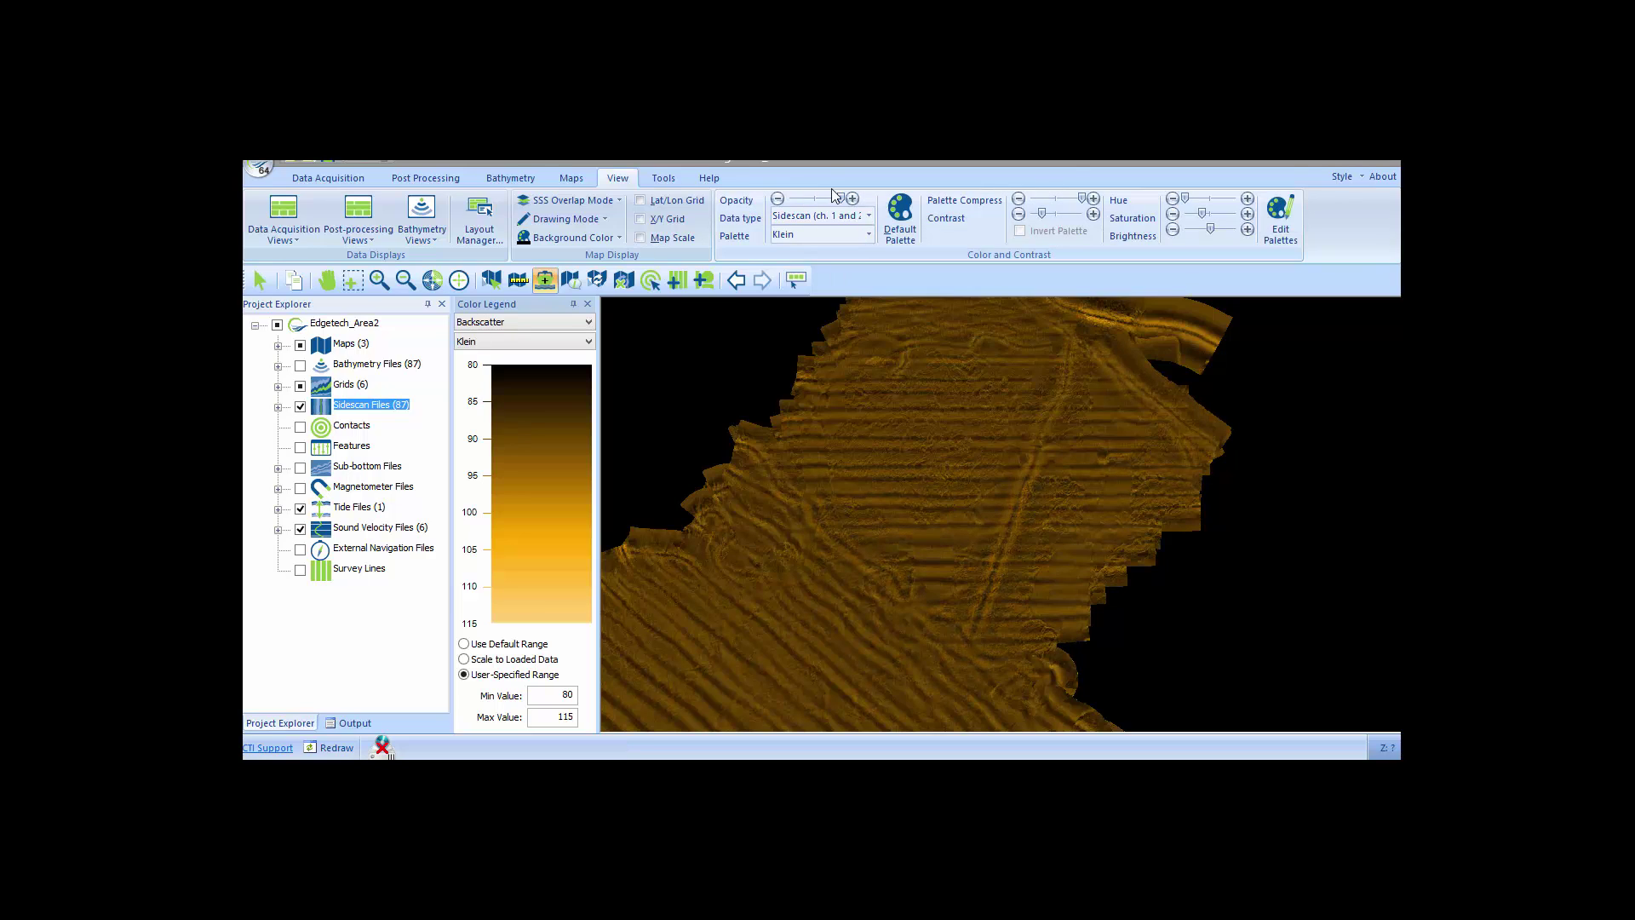
pyautogui.moveTo(837, 197); pyautogui.dragTo(789, 201)
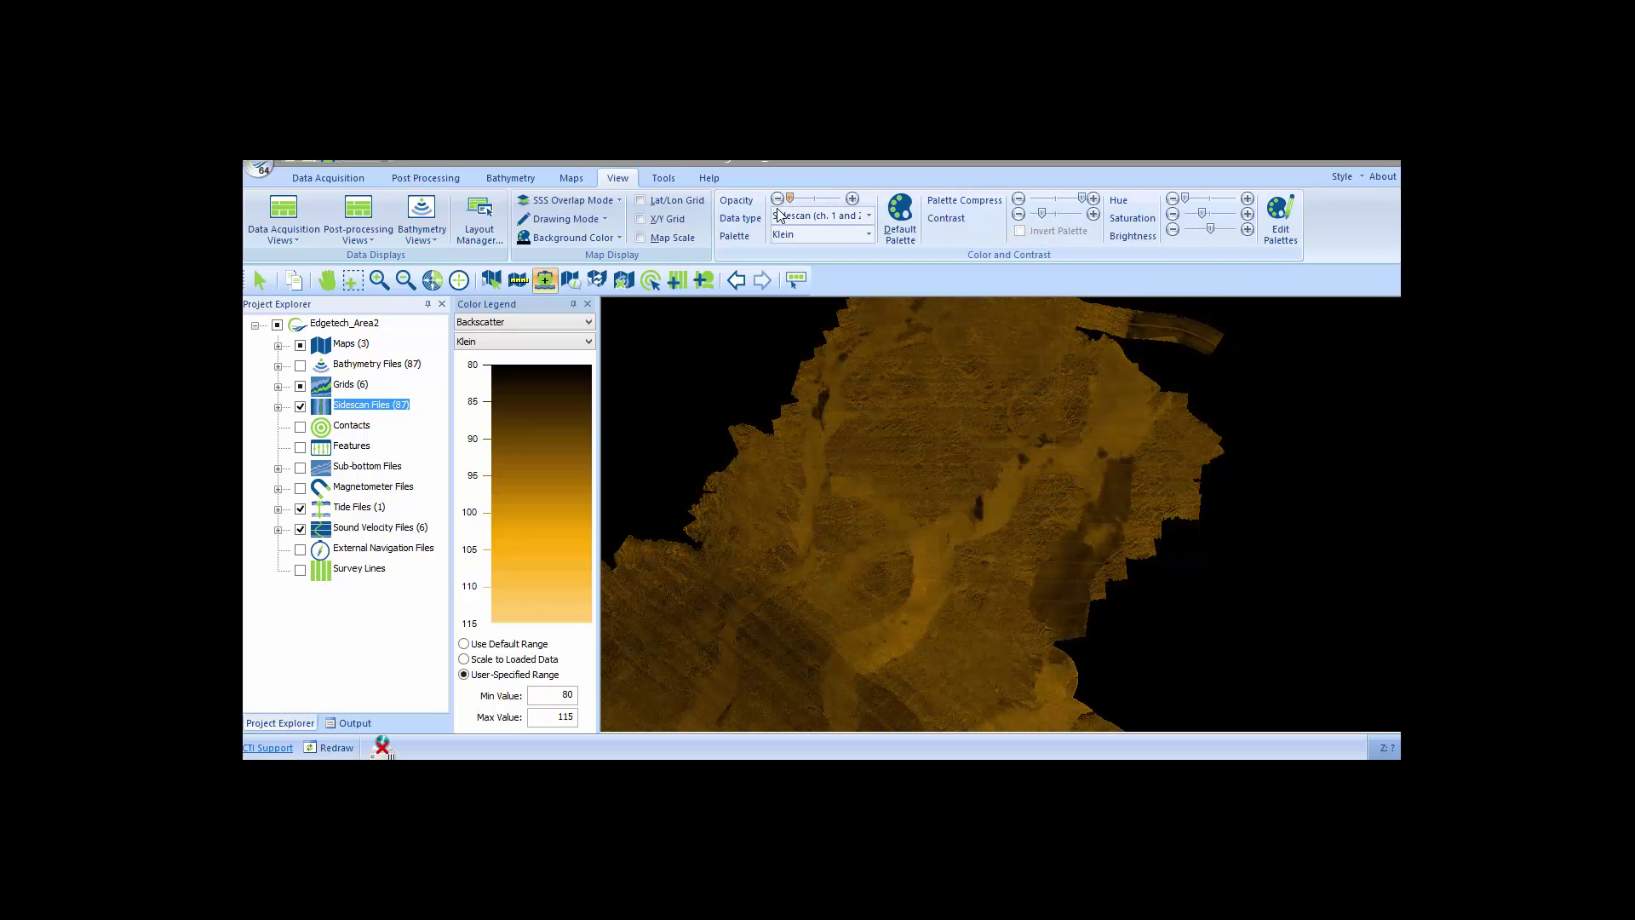
pyautogui.click(939, 513)
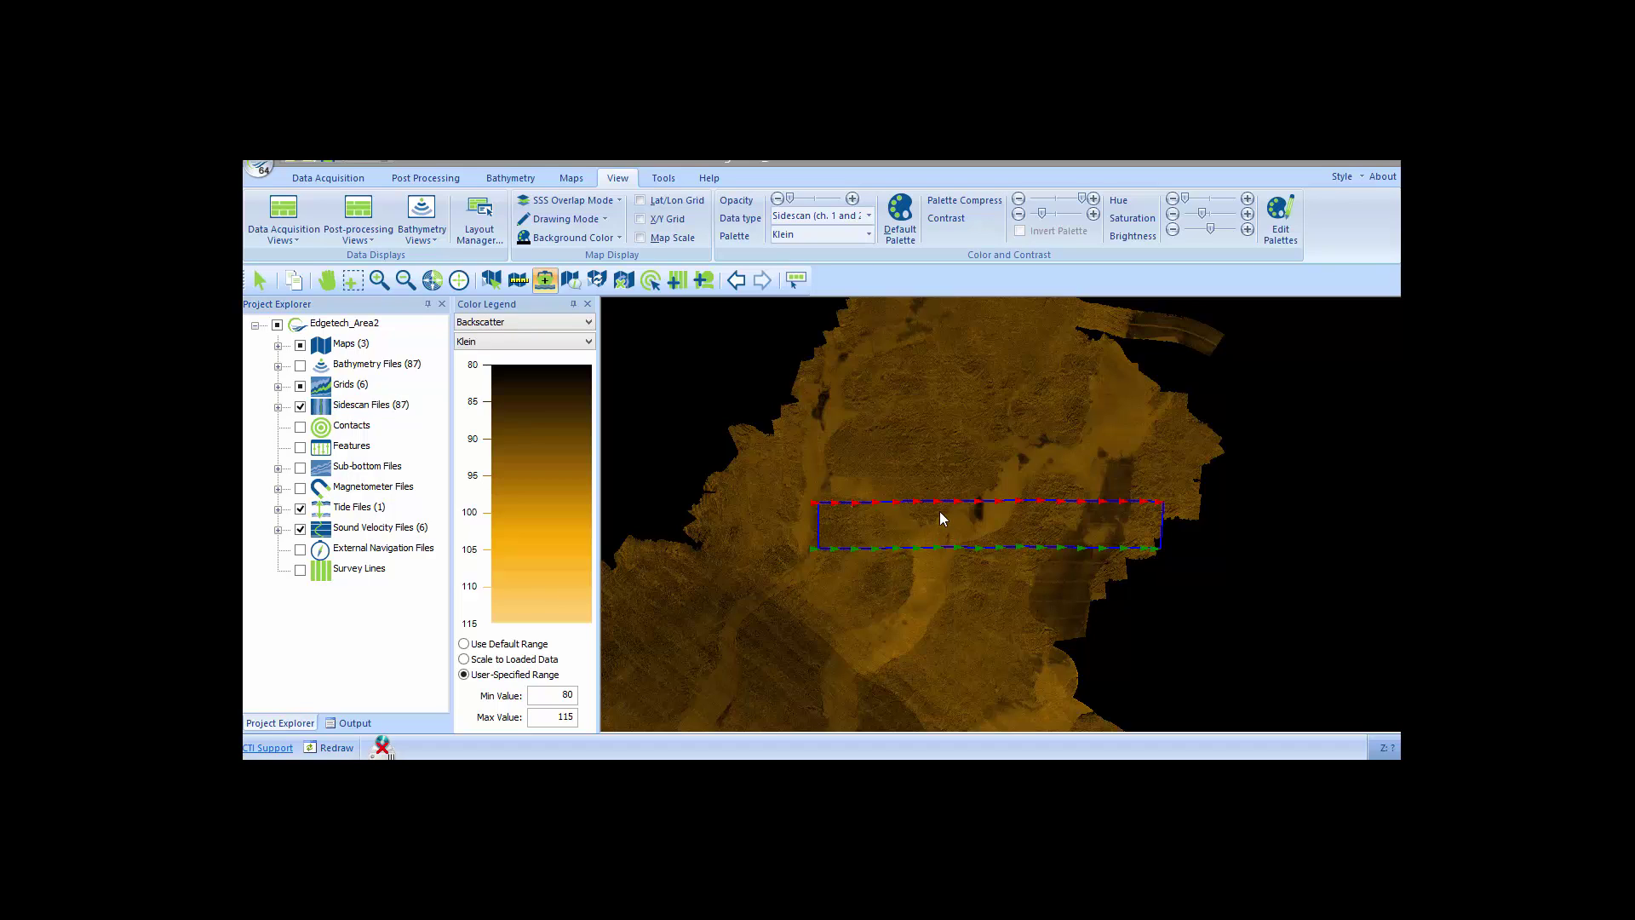